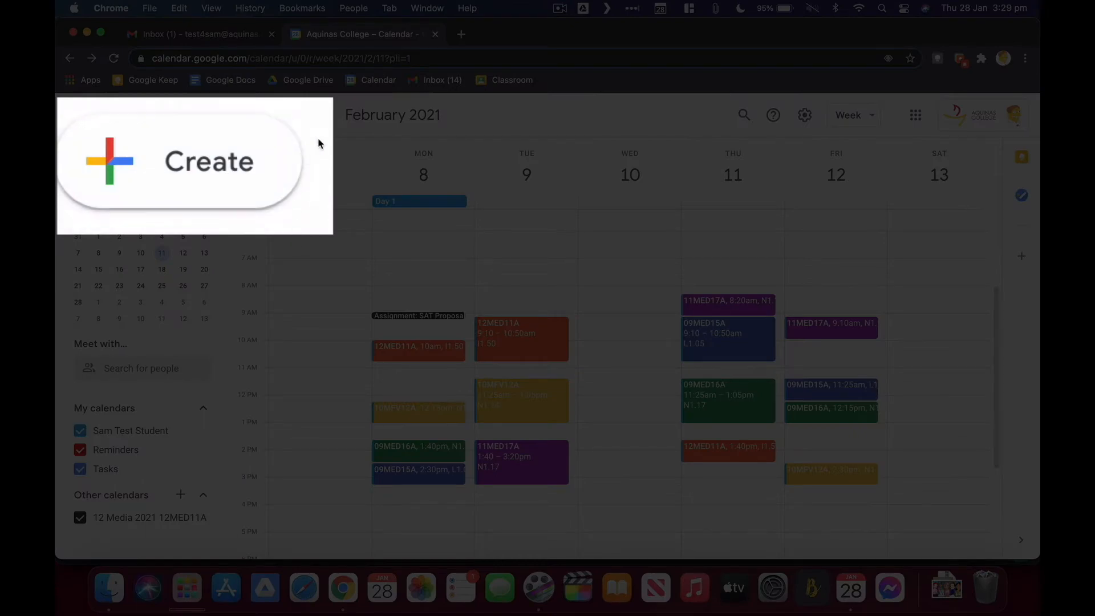
- Create a new event on Monday 1 February 2021 and move it to 10:00–11:00am
click(320, 118)
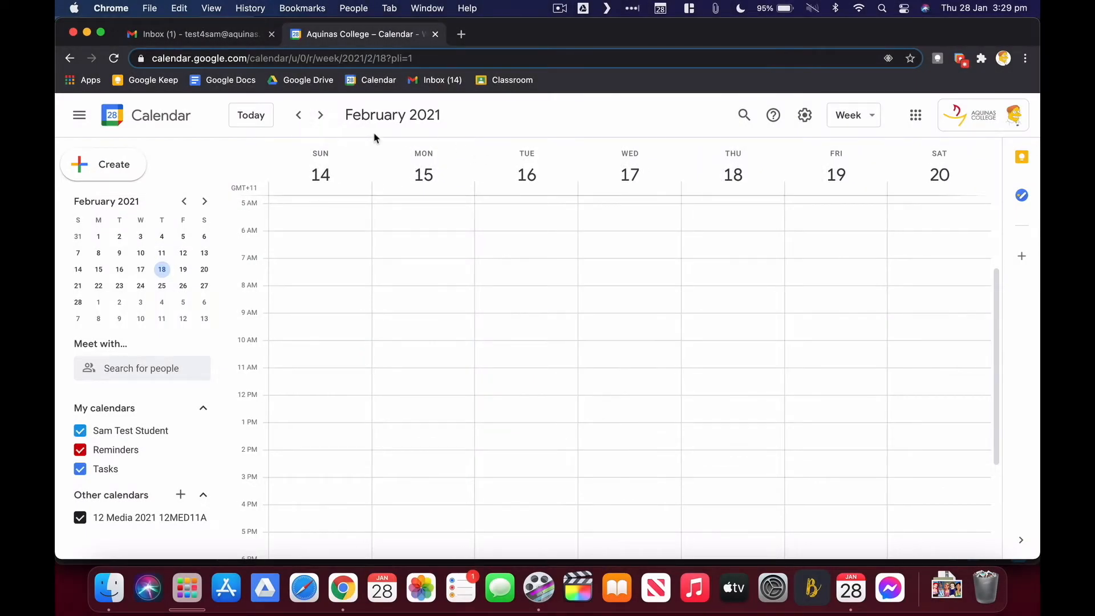
click(298, 117)
click(300, 118)
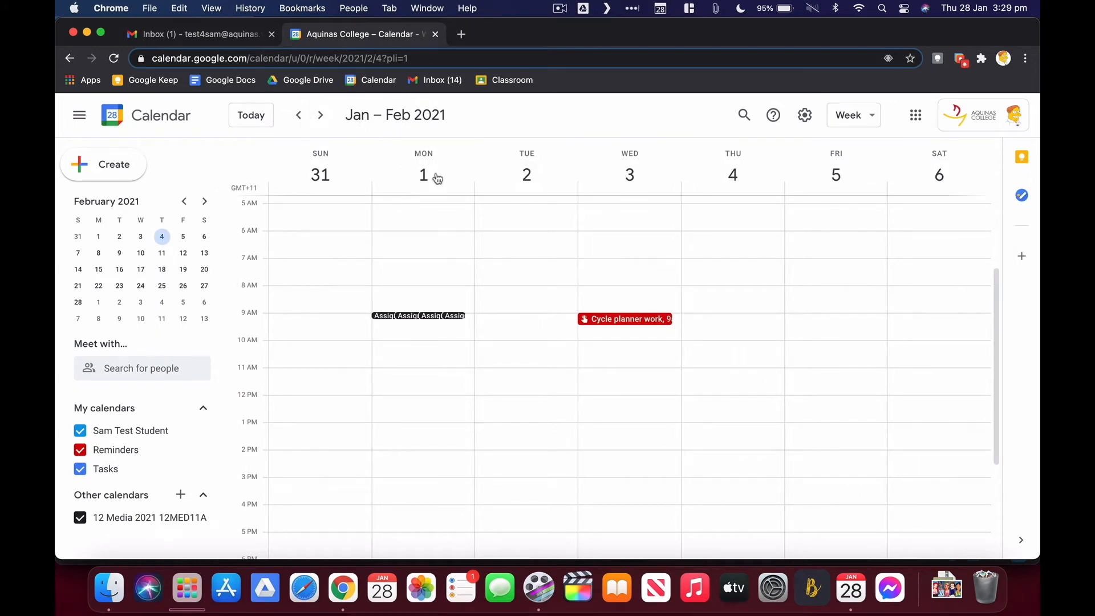
click(390, 341)
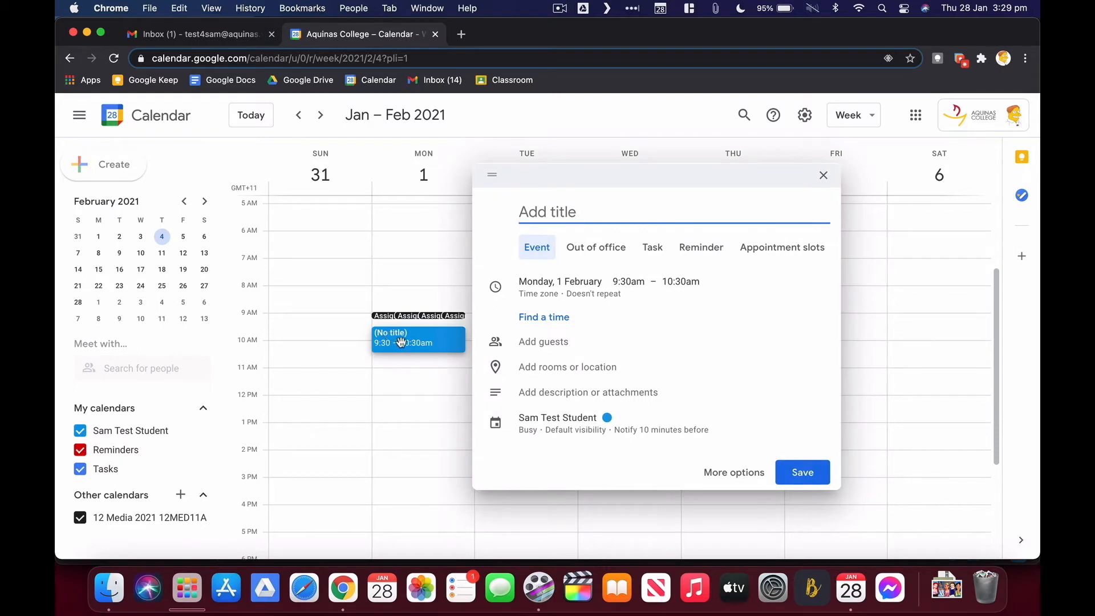
mouse_move(391, 343)
mouse_down()
mouse_move(390, 394)
mouse_move(391, 364)
mouse_up()
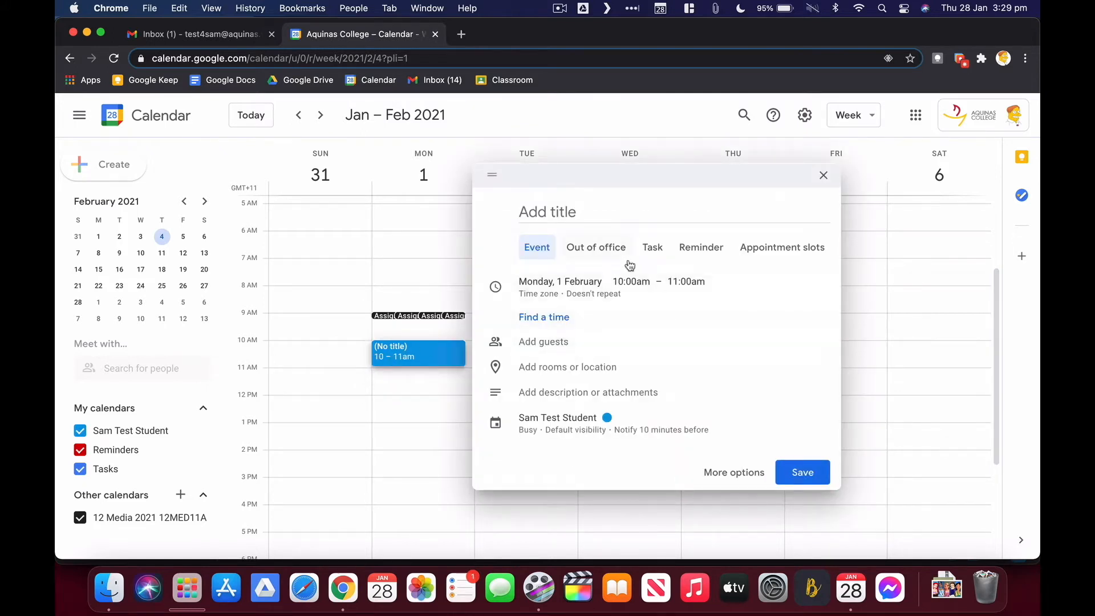
- Set the new event's start time to 9:30am
click(628, 281)
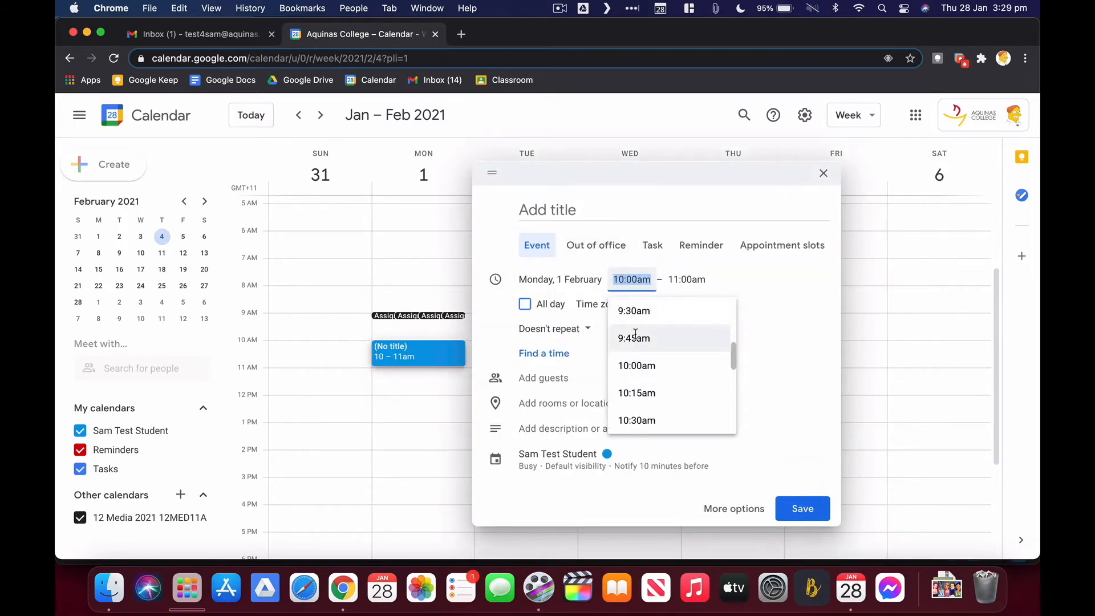
scroll(636, 336, up, 3)
scroll(636, 335, down, 3)
scroll(636, 340, up, 1)
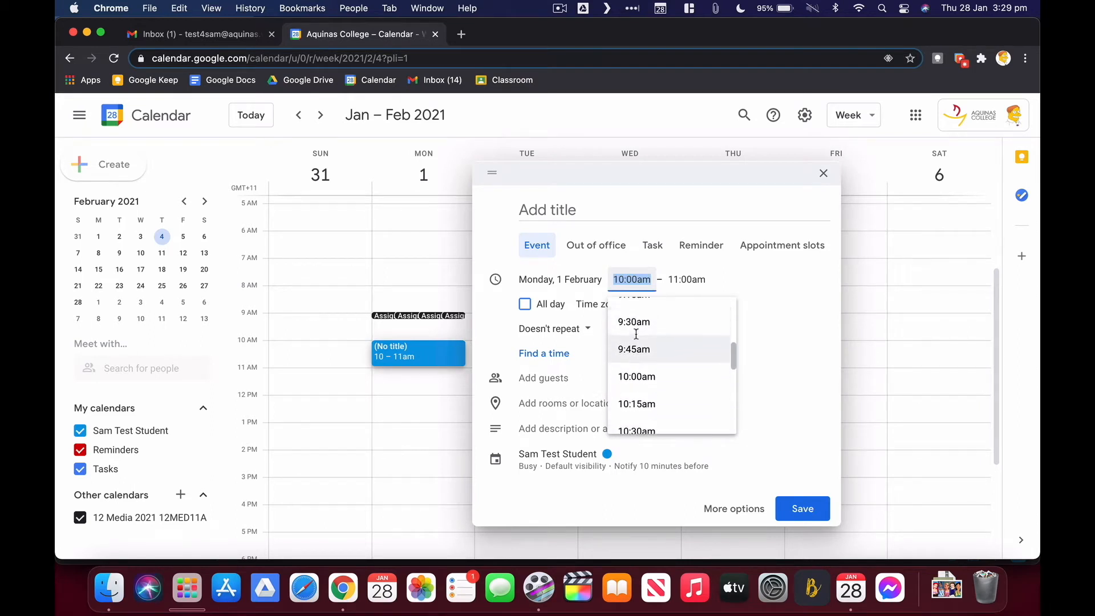
click(802, 329)
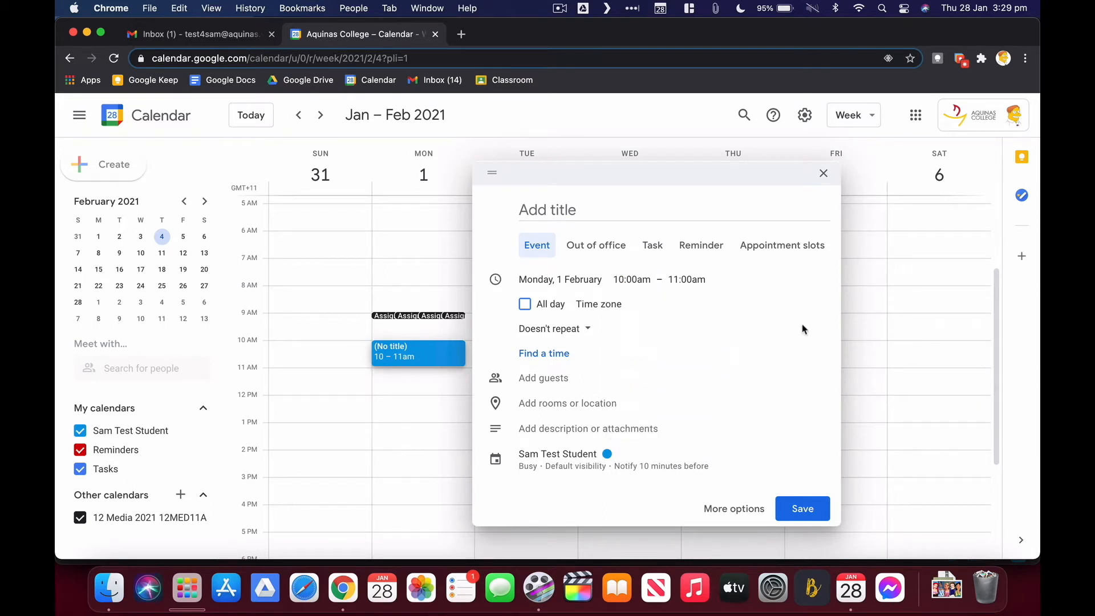
click(631, 279)
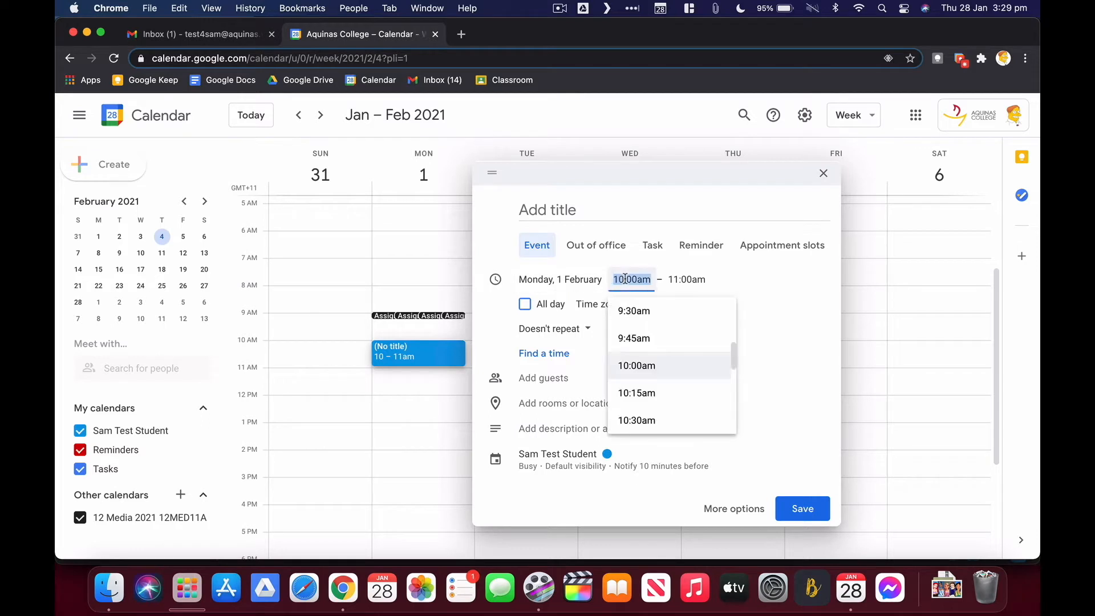
click(632, 312)
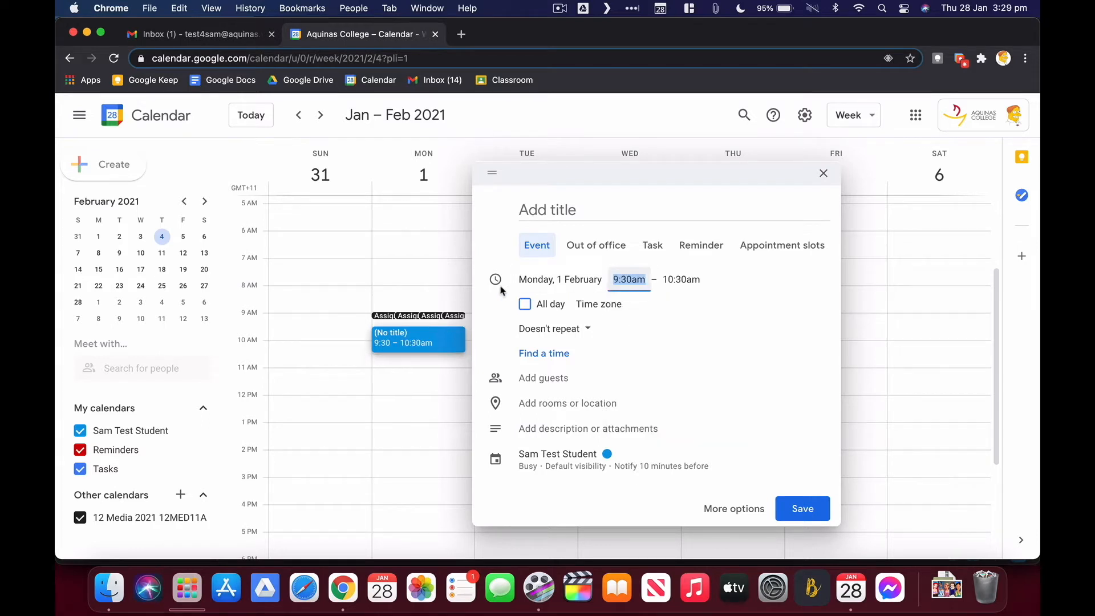
- Title the Monday event "Homework due", correcting any misspelling
click(541, 211)
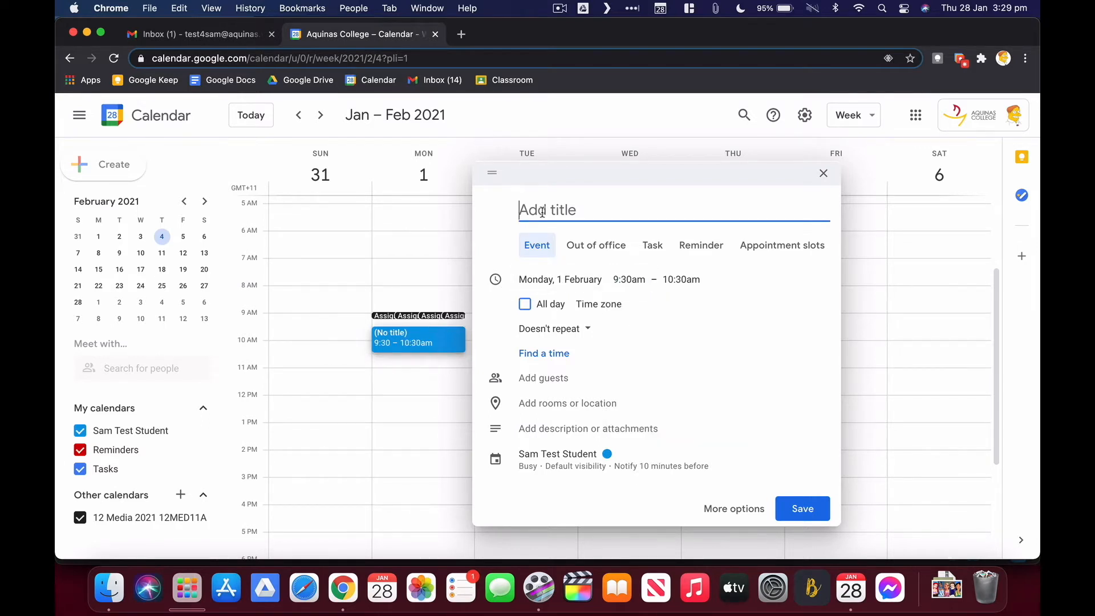
text(Homewrok due)
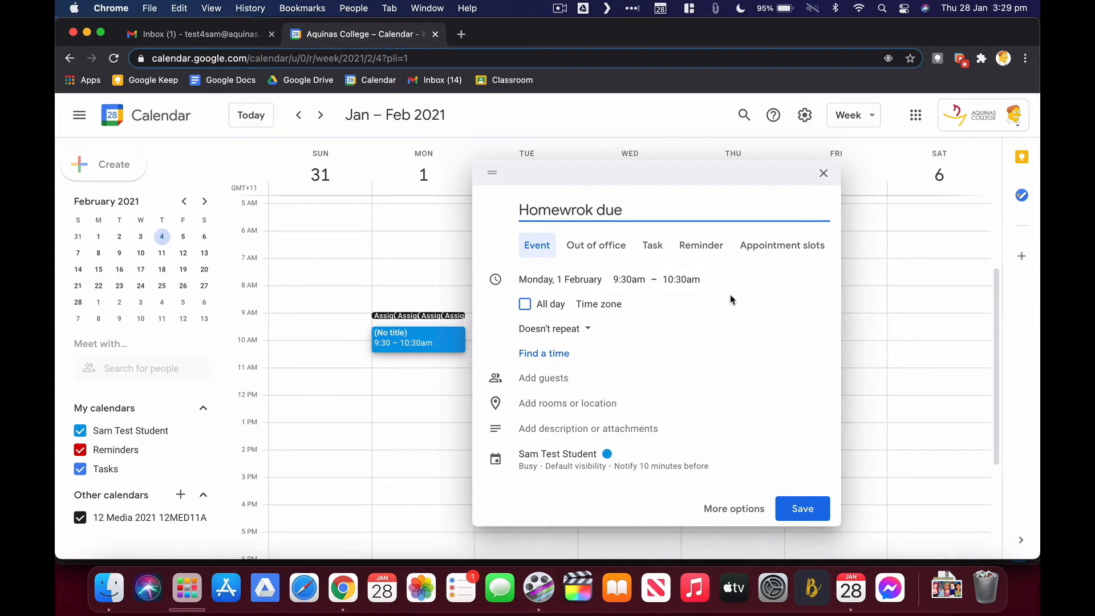
click(729, 296)
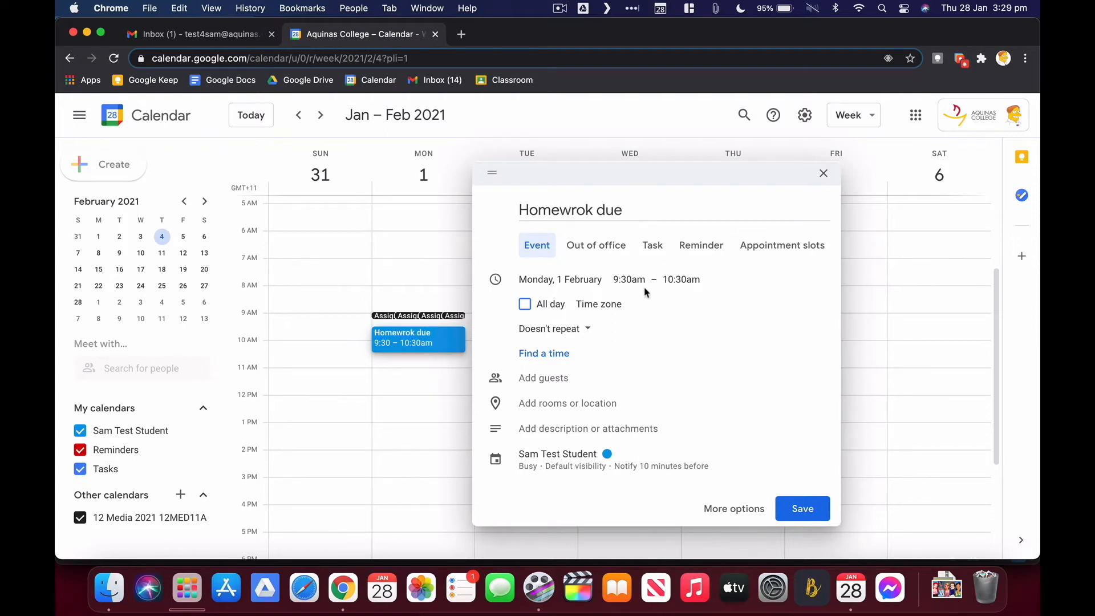
click(585, 333)
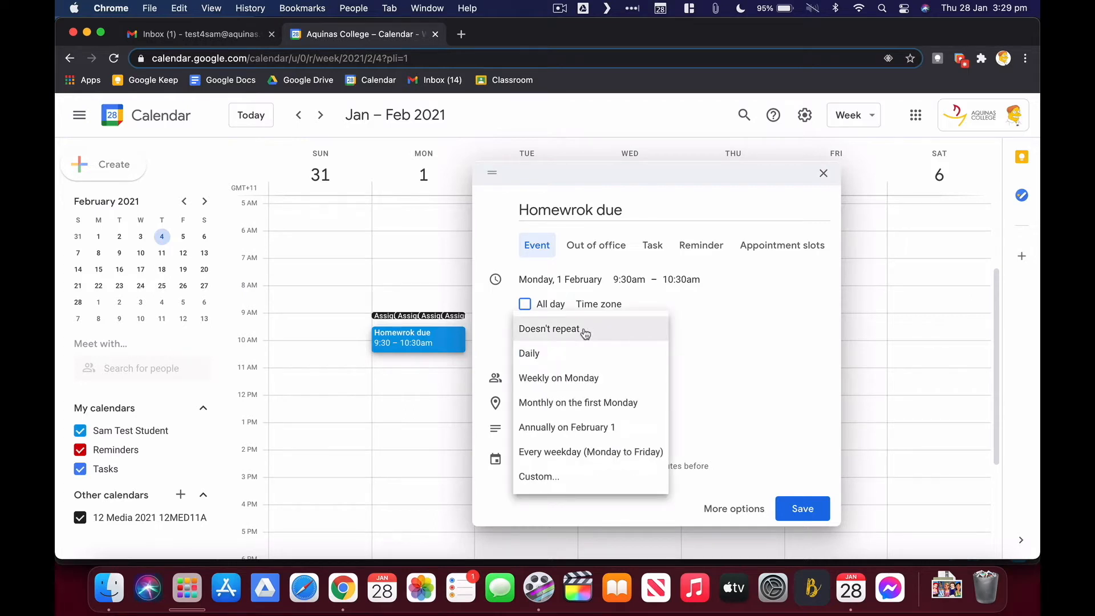
click(582, 213)
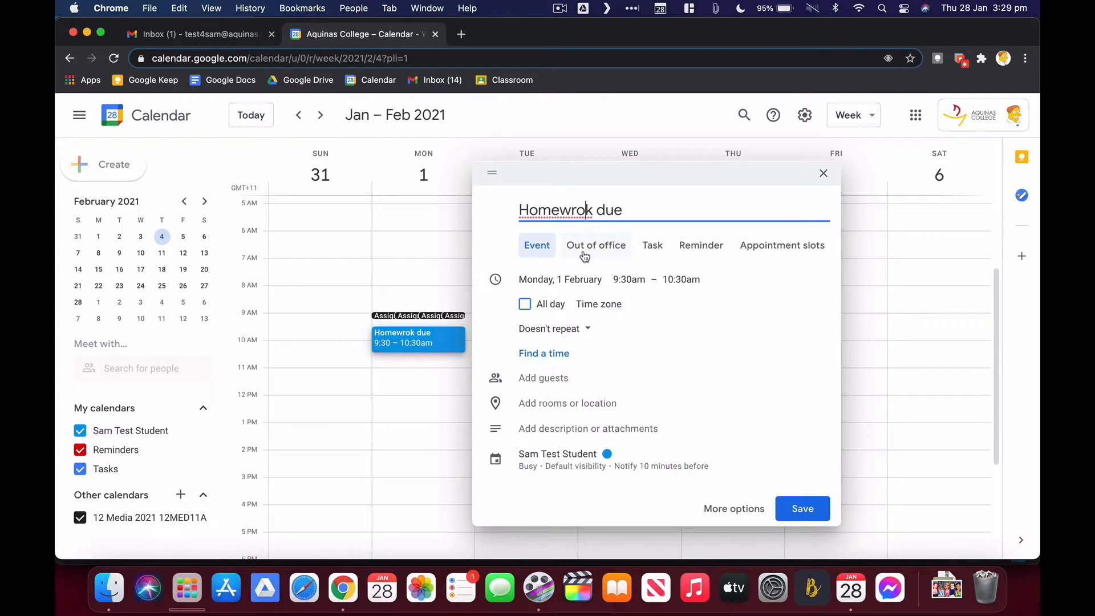
key(BackSpace)
key(BackSpace)
text(or)
- Give the Homework due event a custom recurrence of every 2 weeks on weekdays, Monday to Friday
click(585, 336)
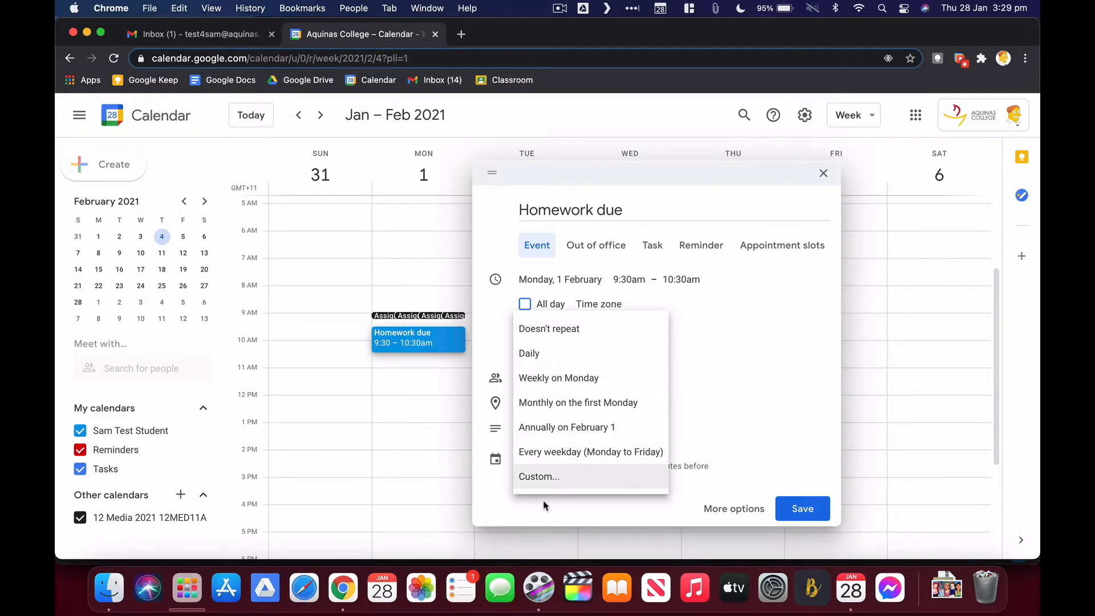
click(549, 462)
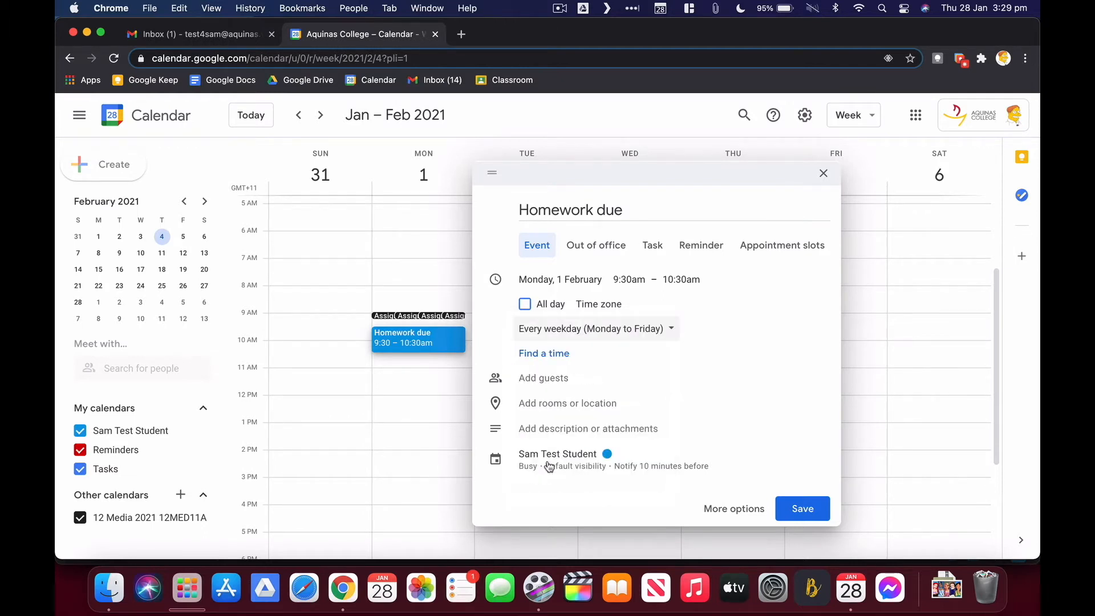
click(613, 332)
click(555, 359)
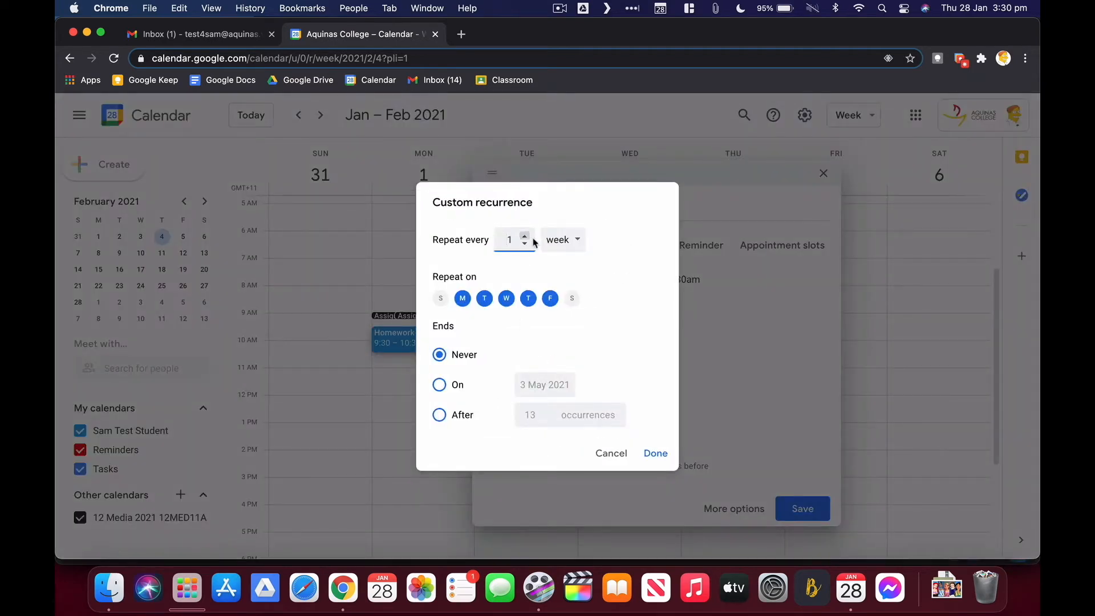
double_click(508, 242)
text(2)
click(656, 454)
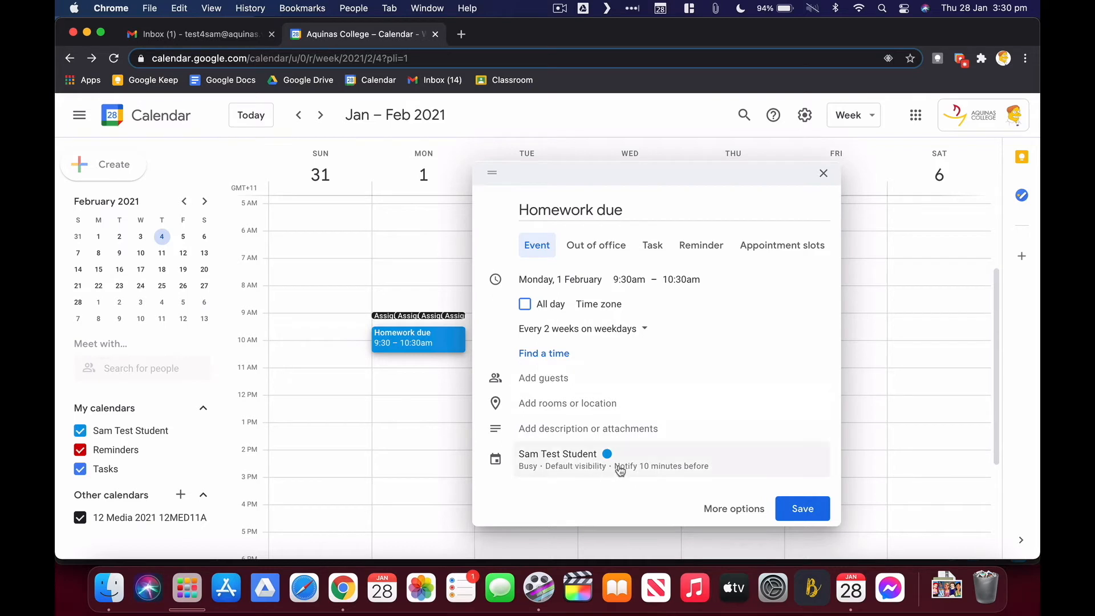
- Set the Homework due event's notification to 1 day before
click(671, 461)
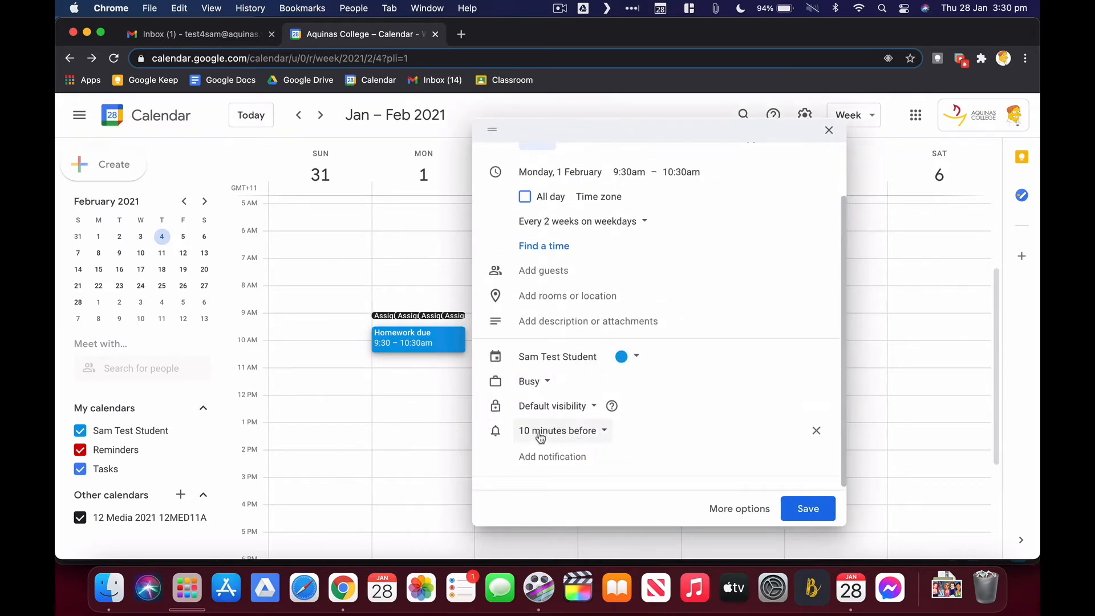
click(588, 432)
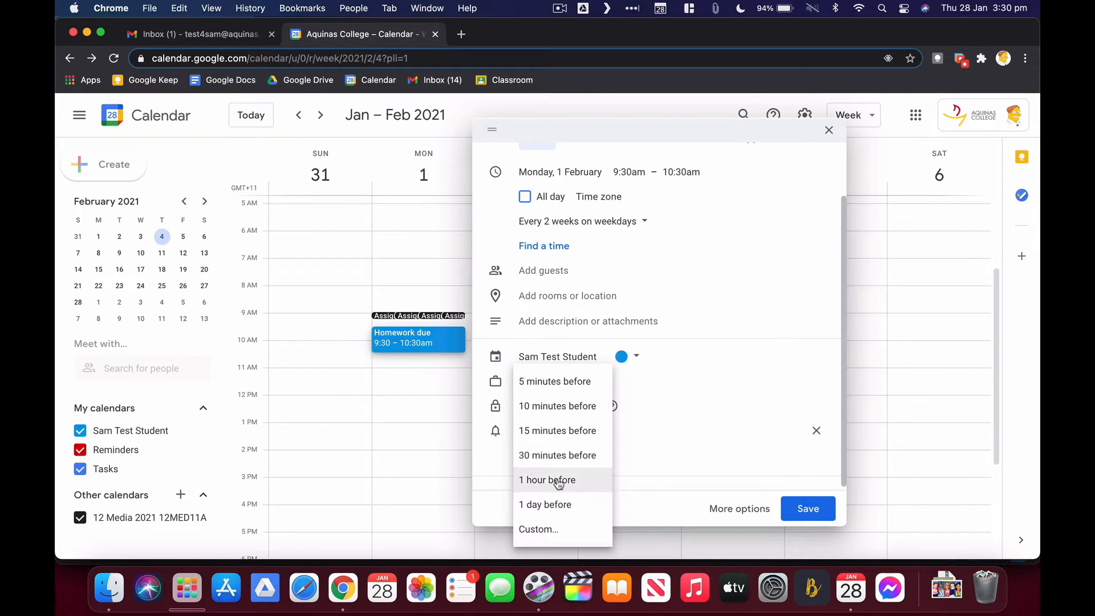
click(554, 505)
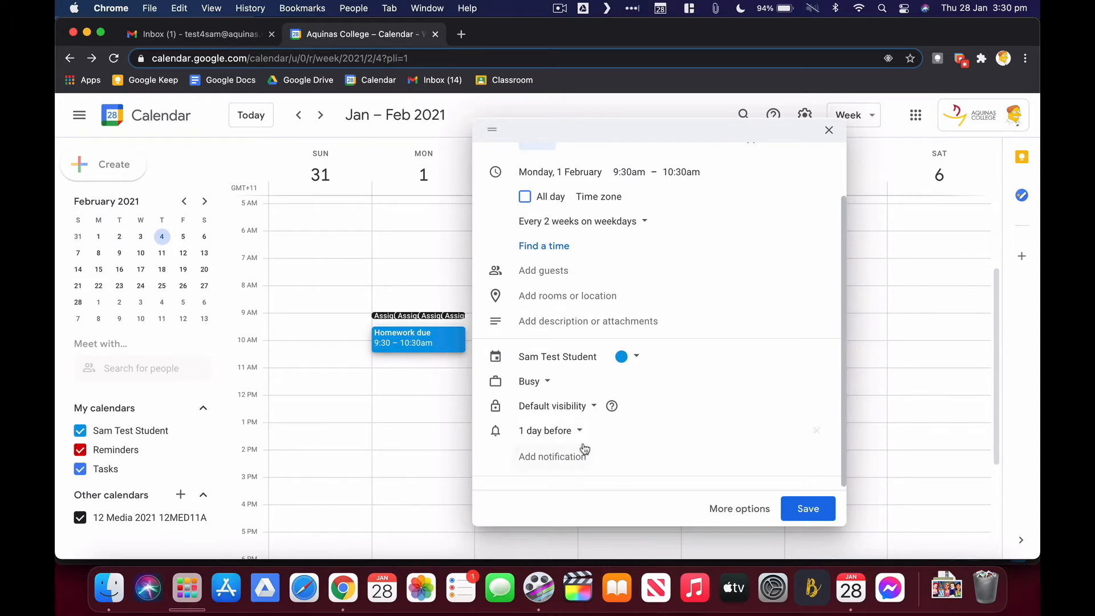
- Open the event's full editing page and change the 1-day notification's type to Email
click(729, 509)
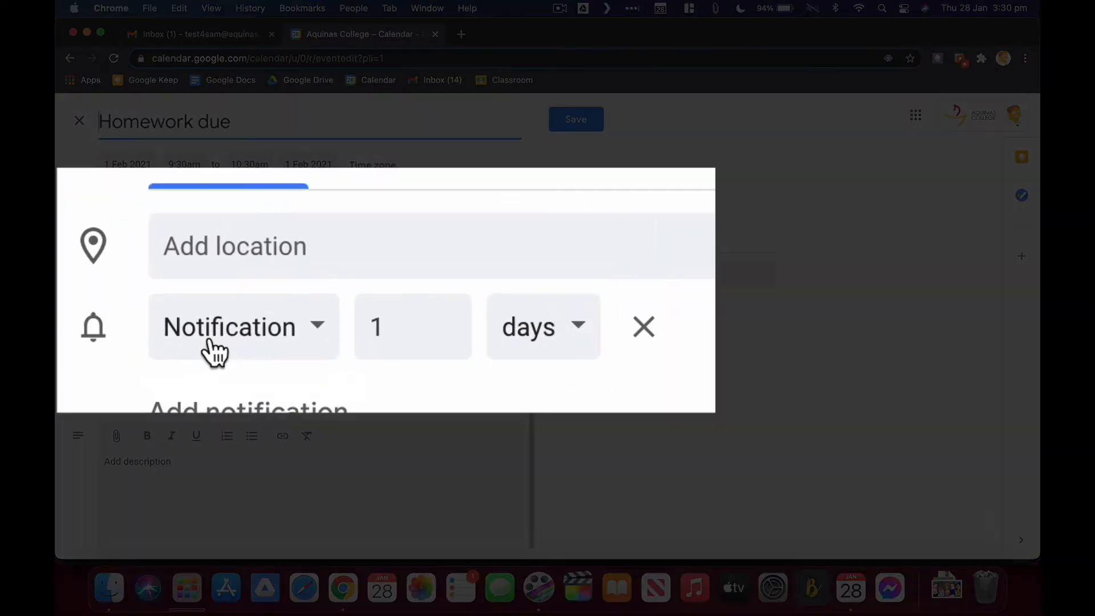
click(234, 337)
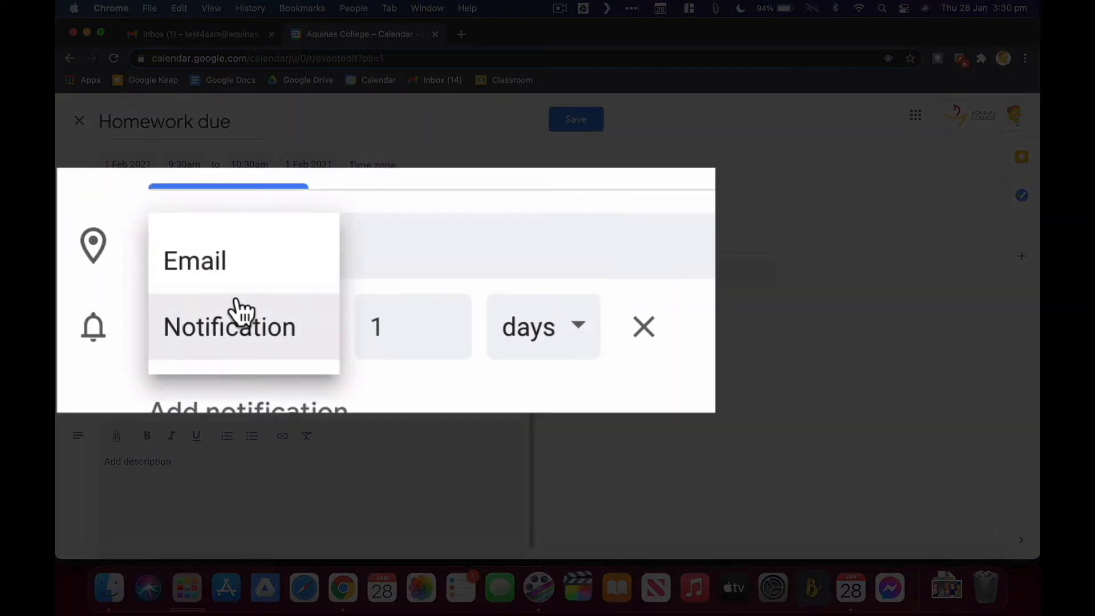
click(217, 285)
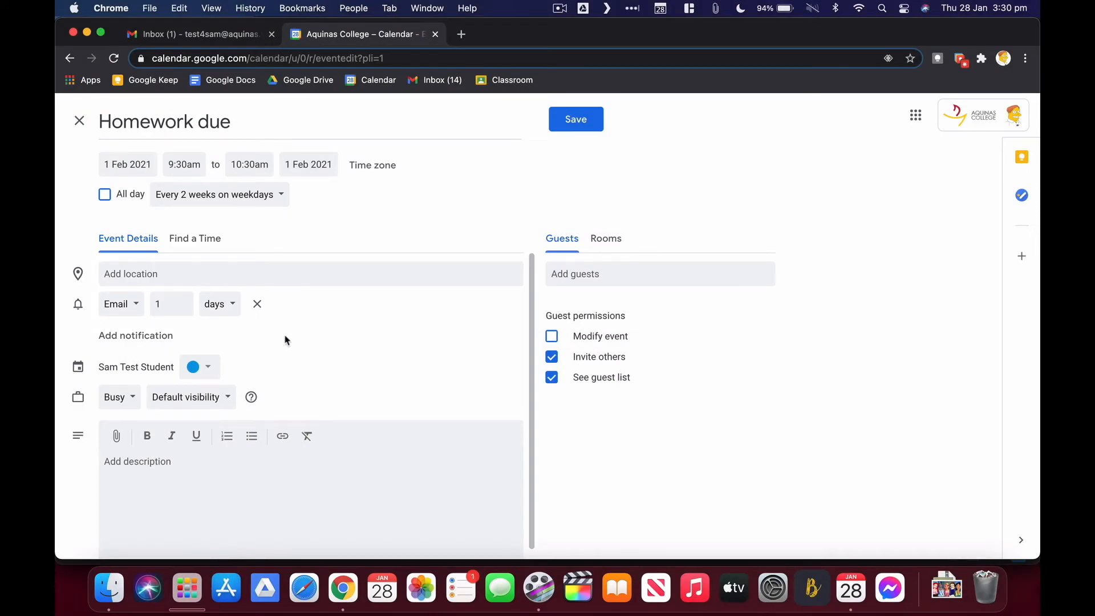
- Add a second notification to the event, sent by Email 2 days before
click(149, 336)
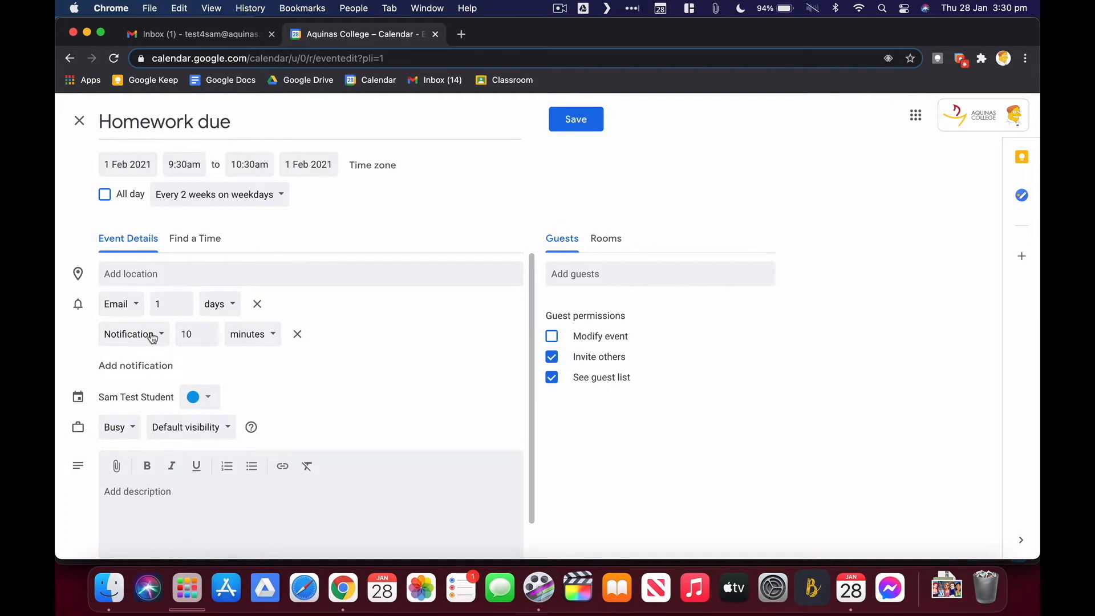
click(152, 336)
click(136, 312)
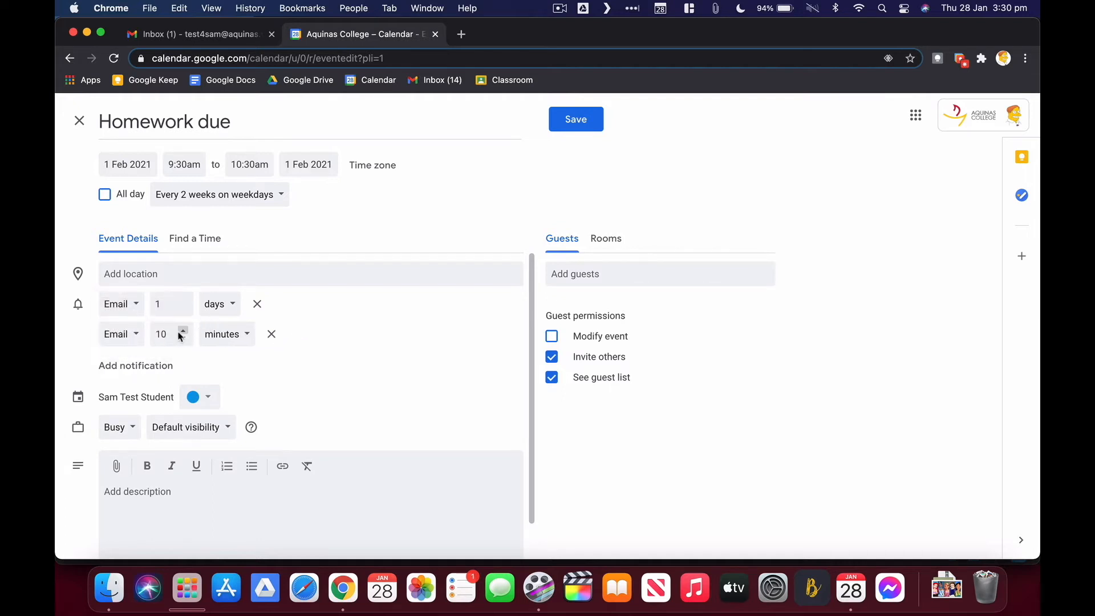
click(229, 335)
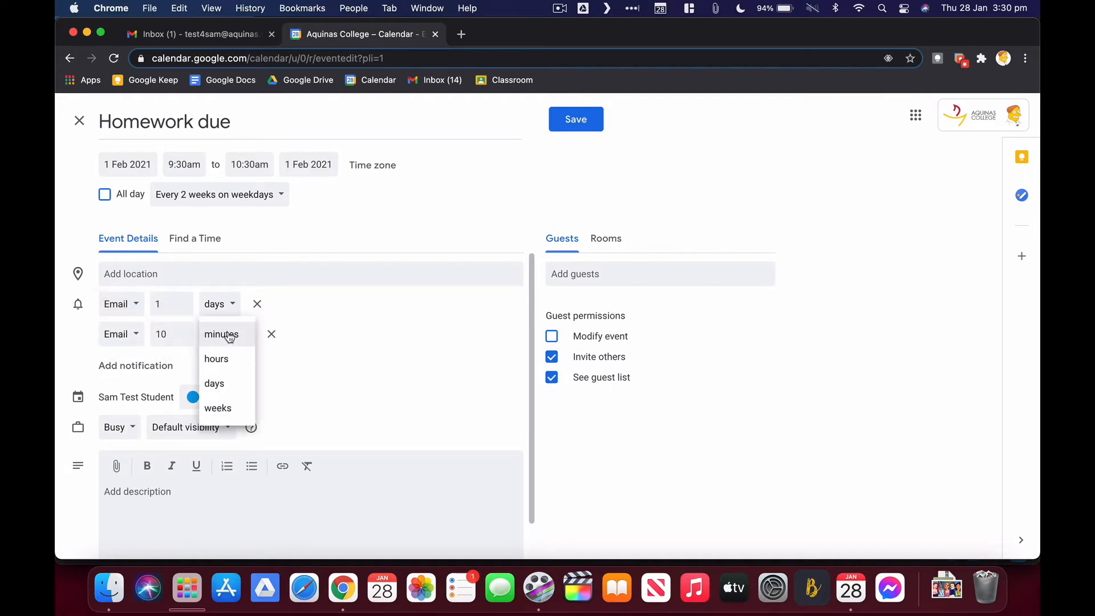
click(223, 382)
click(164, 332)
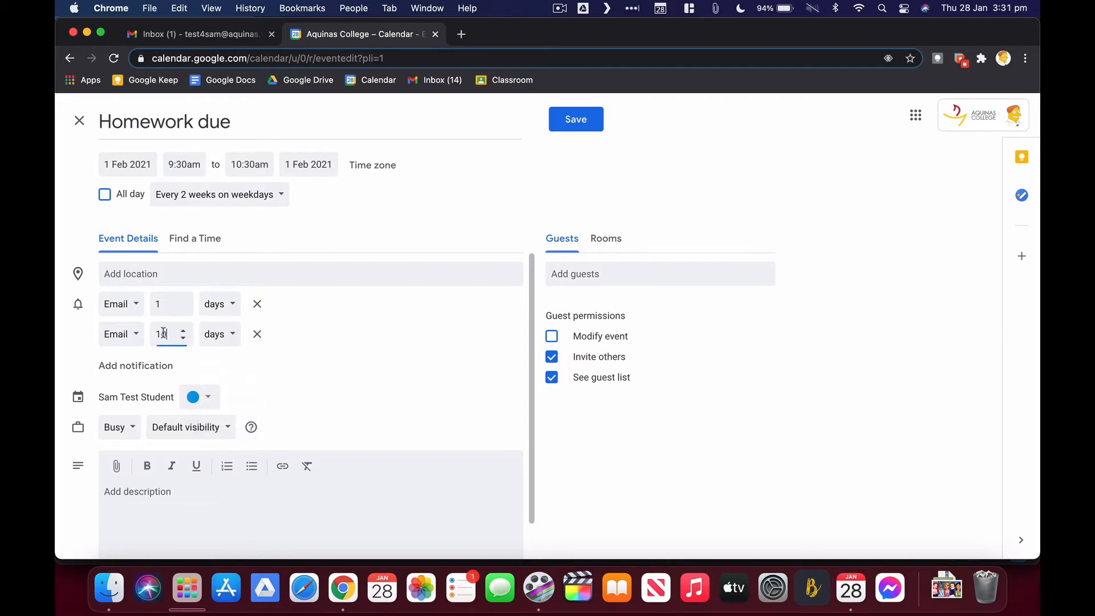
double_click(164, 333)
text(2)
click(369, 343)
- Start attaching a Drive file to the event's description and browse the recent files
scroll(367, 378, down, 2)
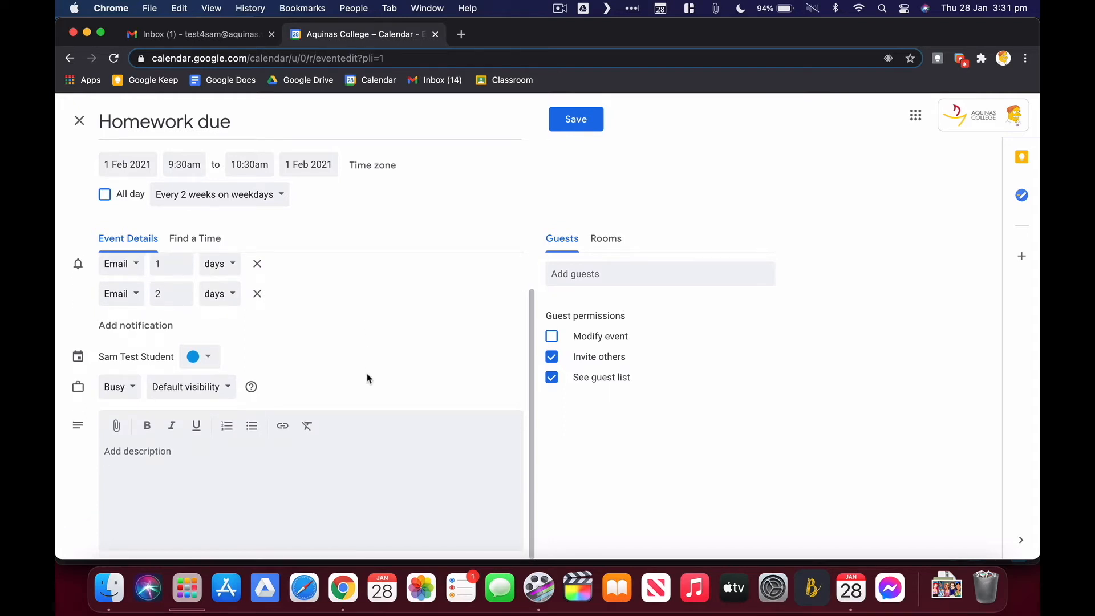
click(115, 425)
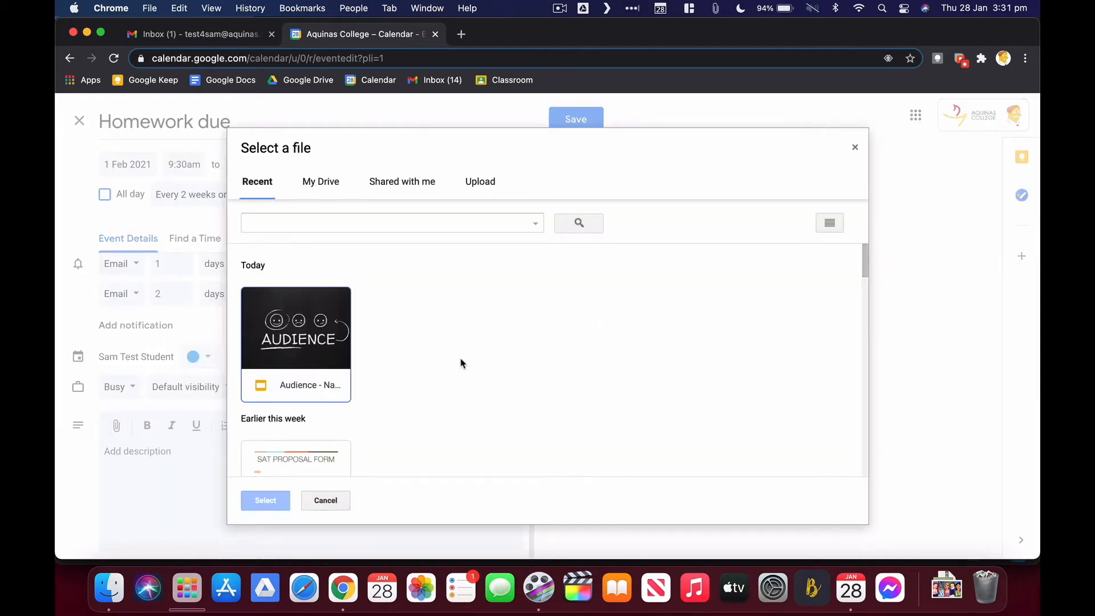
scroll(461, 363, down, 5)
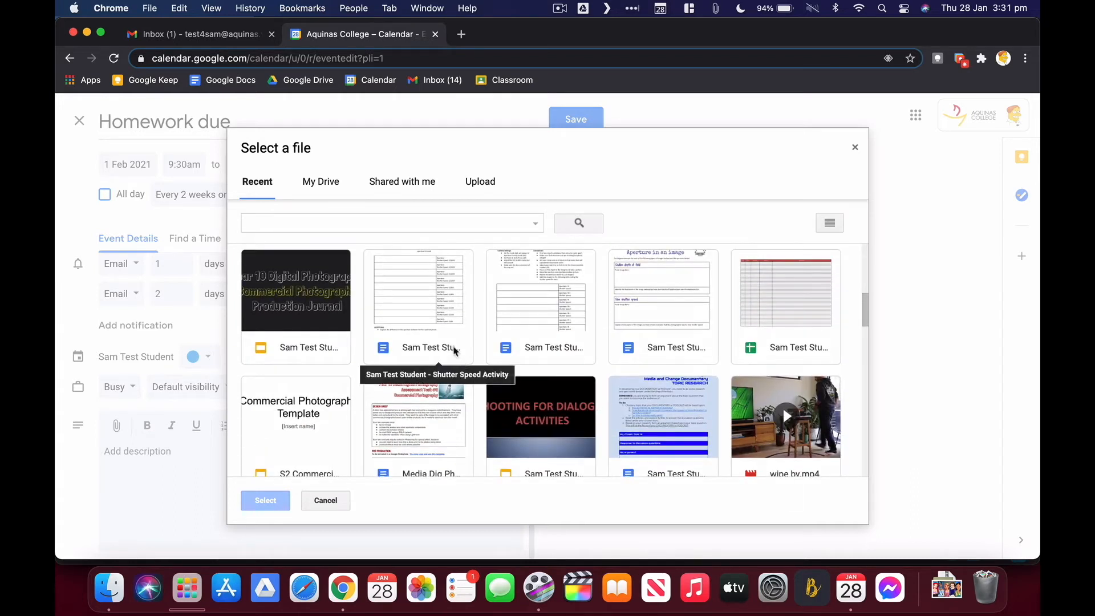
scroll(435, 311, up, 2)
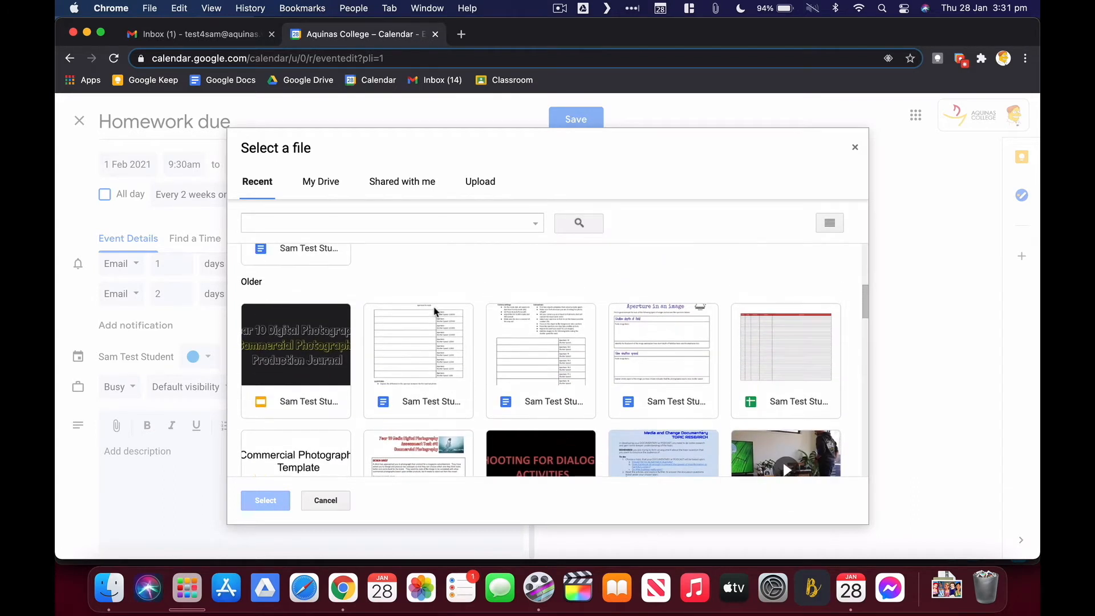
scroll(435, 310, down, 2)
scroll(434, 311, up, 5)
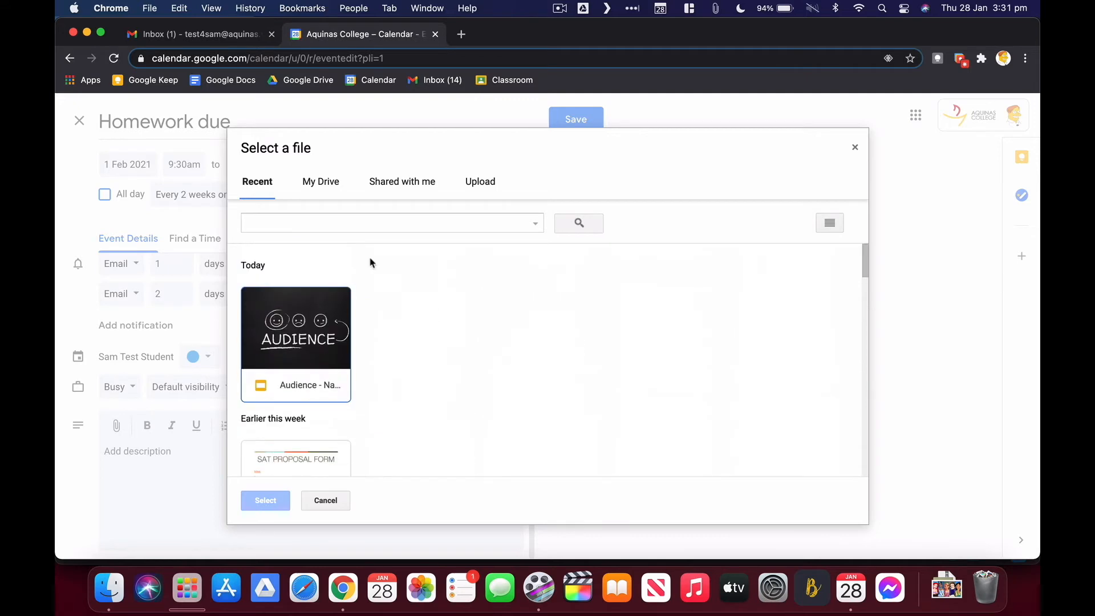
- Search My Drive for "cycle planner" to find the file to attach
click(321, 184)
click(273, 220)
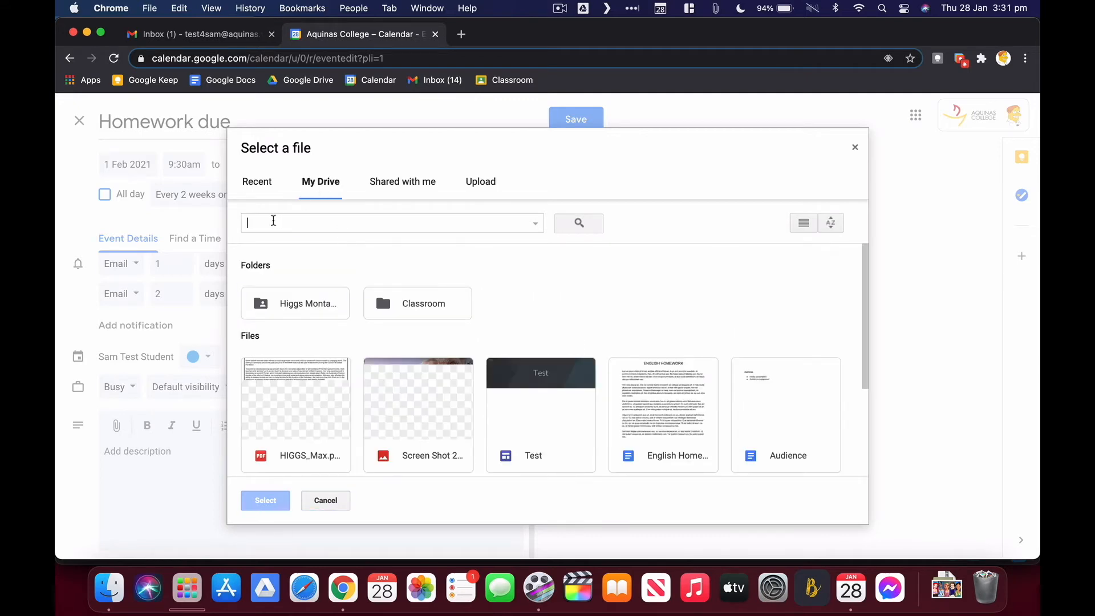
text(cyc)
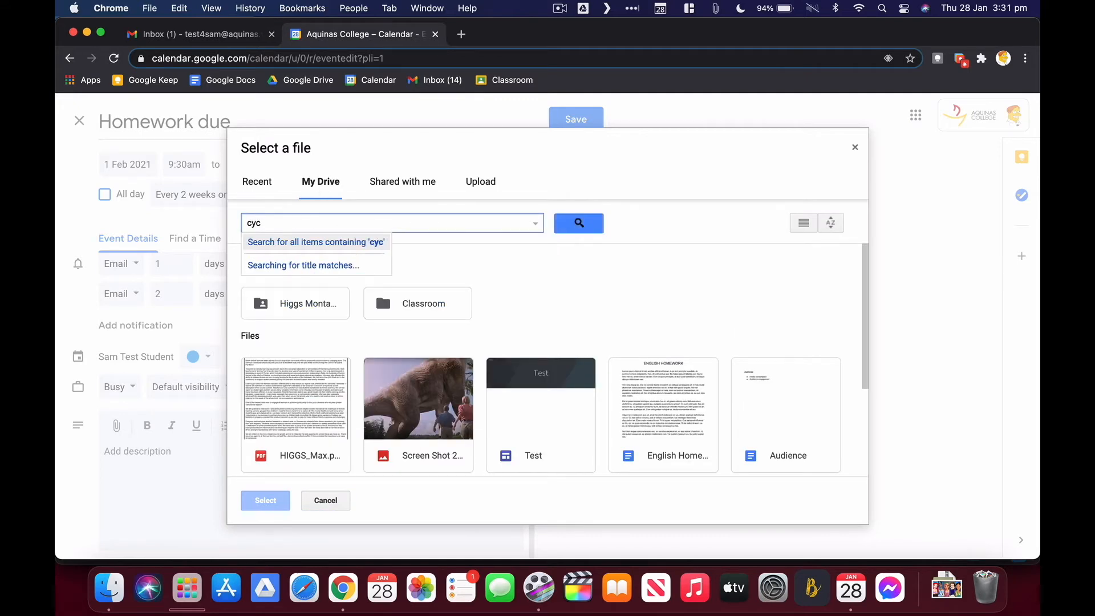
text(le planner)
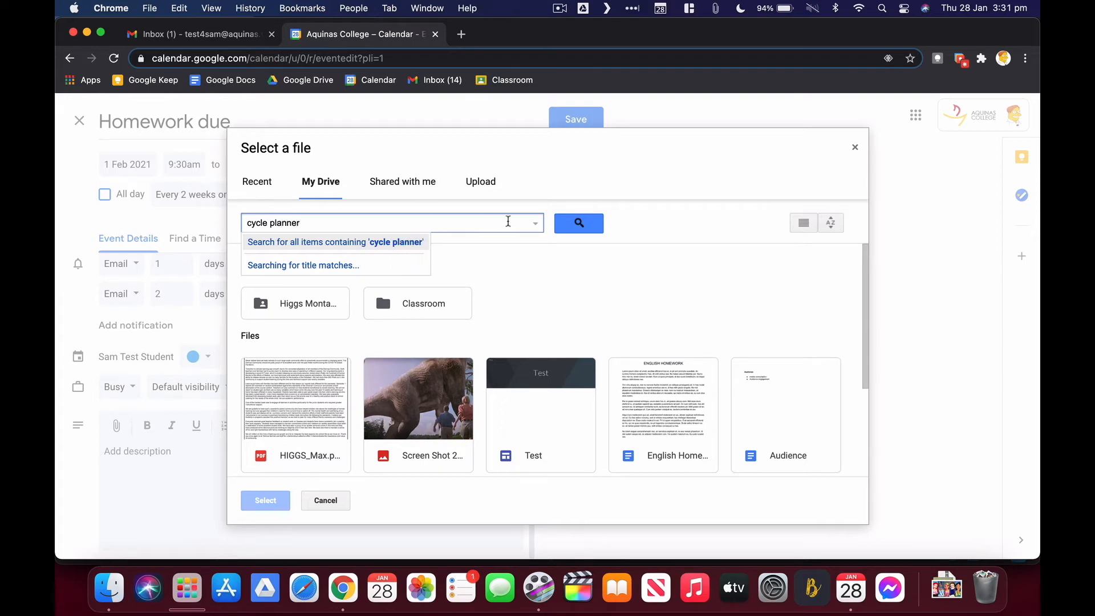
click(579, 222)
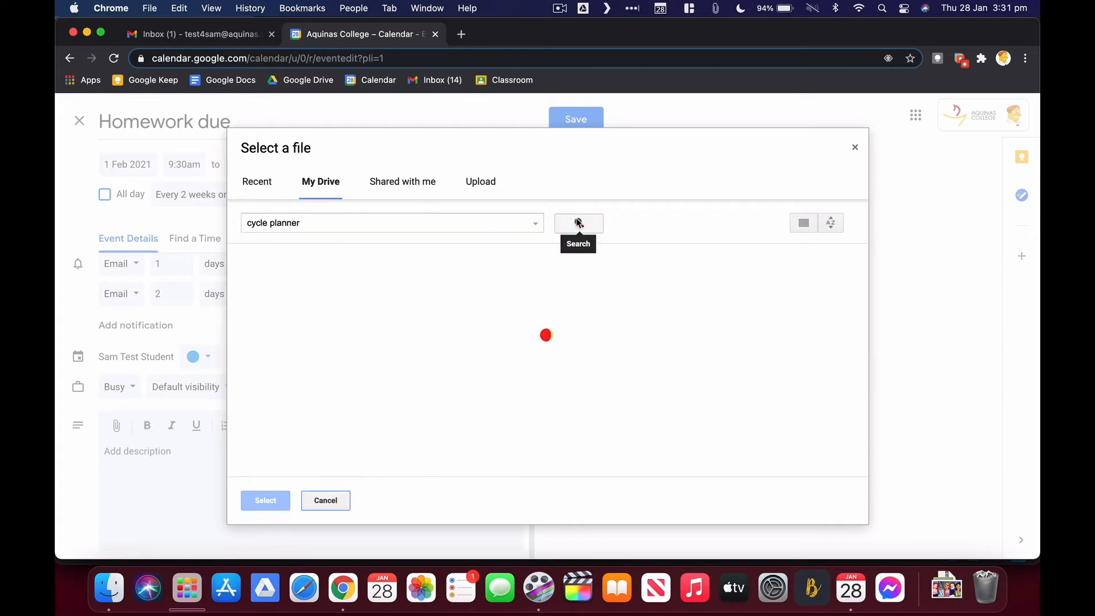
- Attach the 12 Media Cycle Planner Feb 1 document to the Homework due event and save the event
click(292, 315)
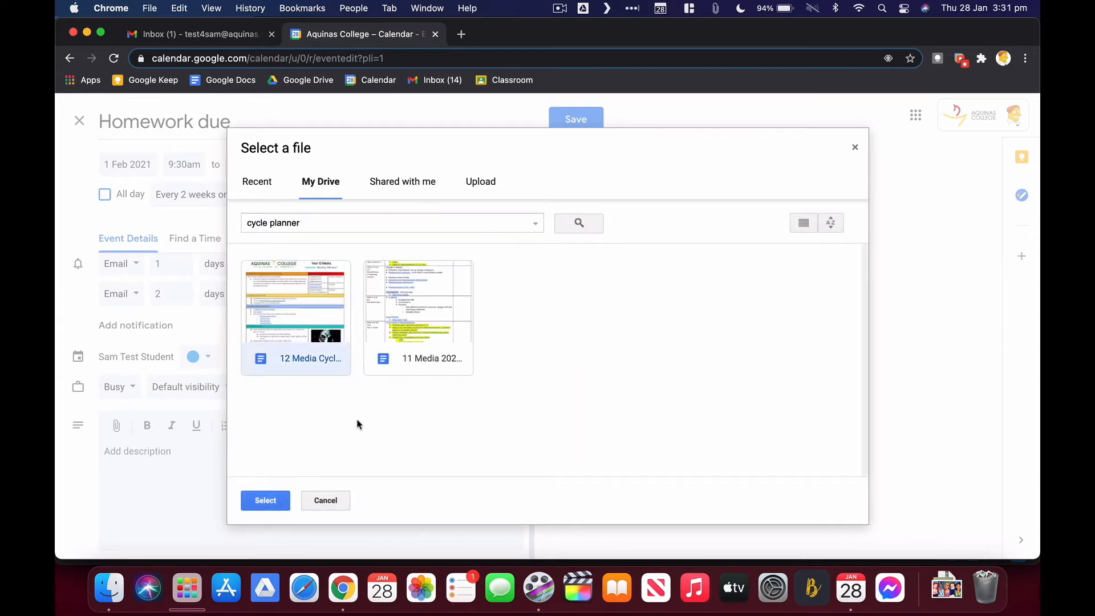
click(267, 500)
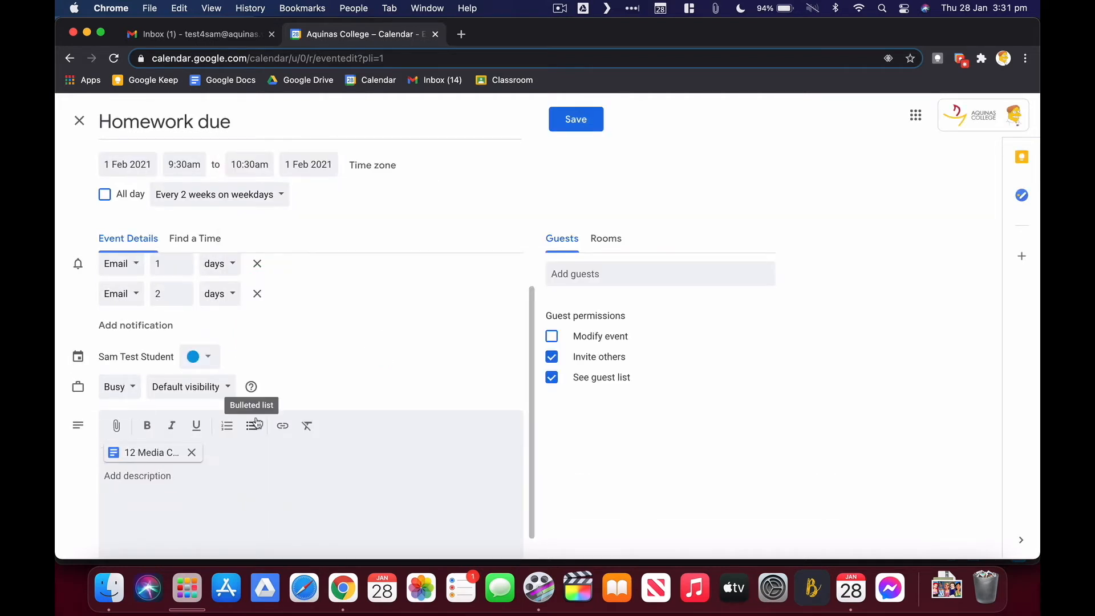
click(592, 129)
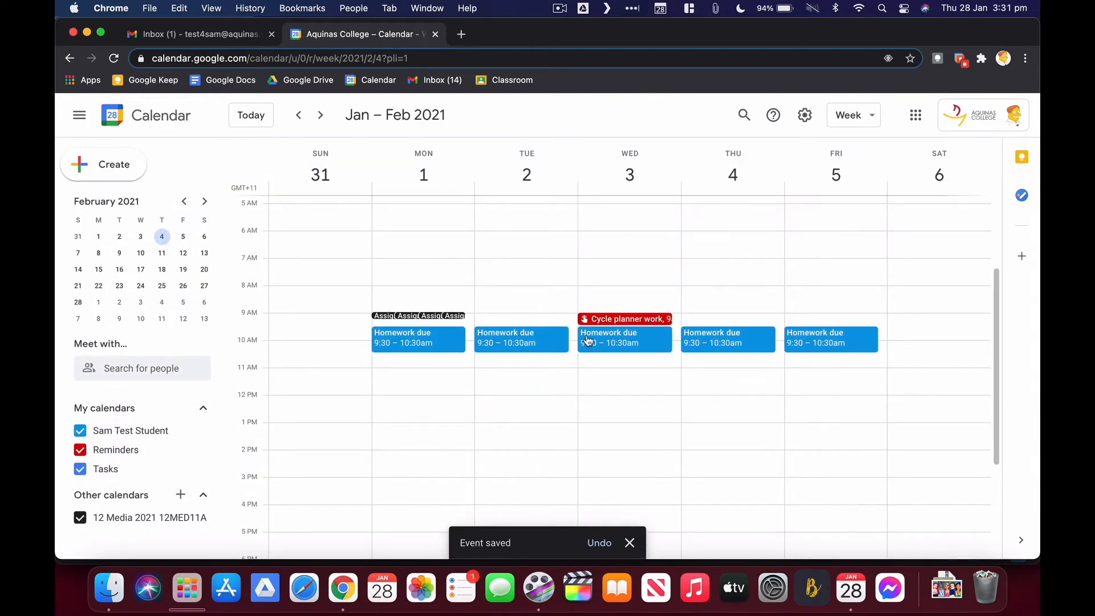
- View Monday 1 February's Homework due event, open its attached cycle planner, and return to the calendar
click(401, 342)
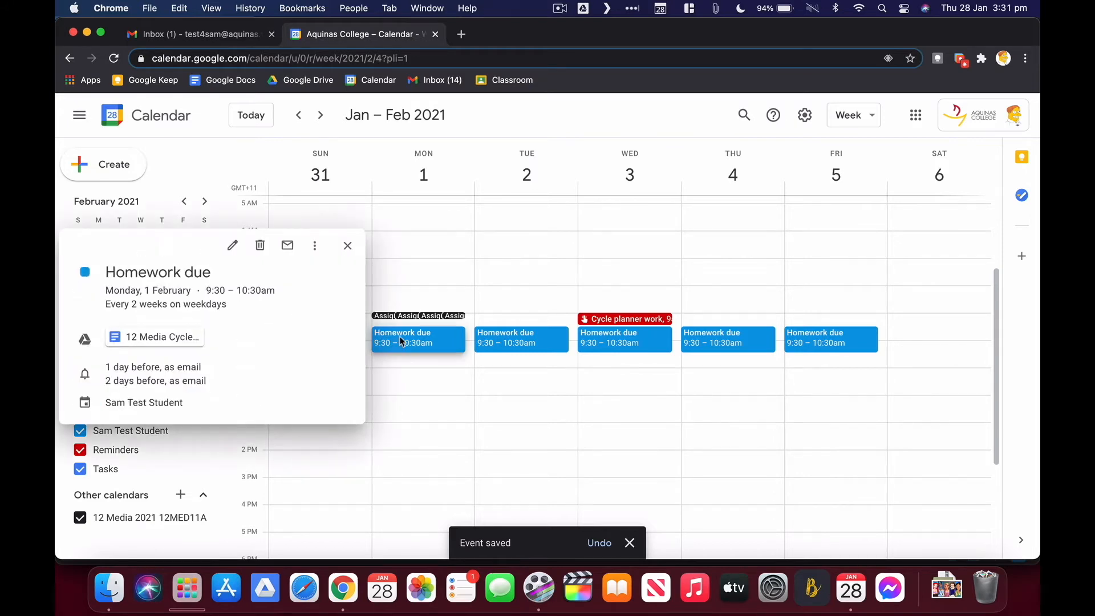
click(131, 340)
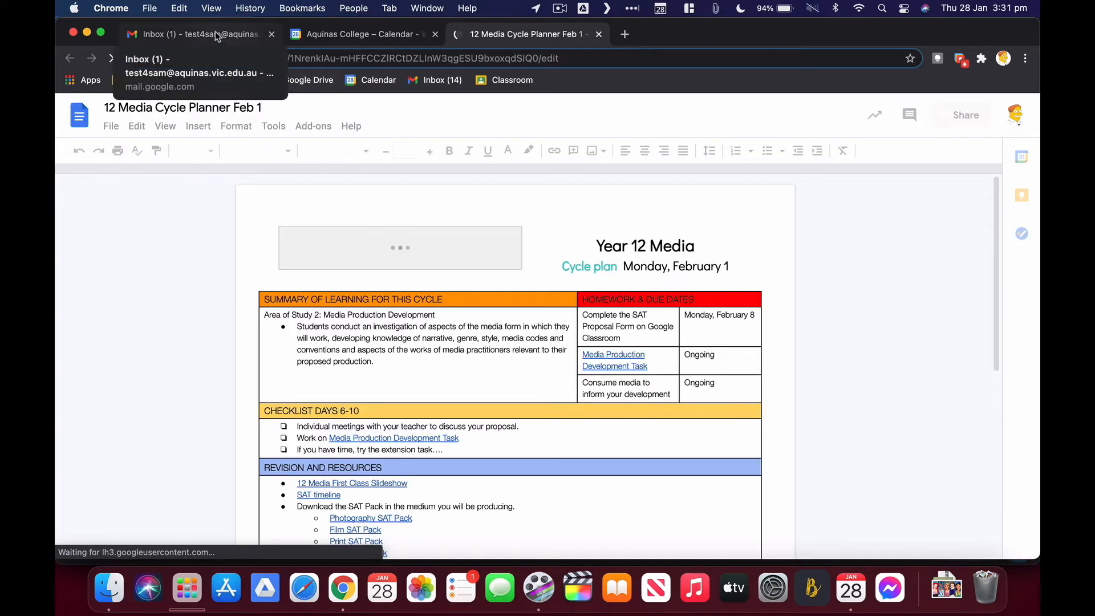
click(323, 35)
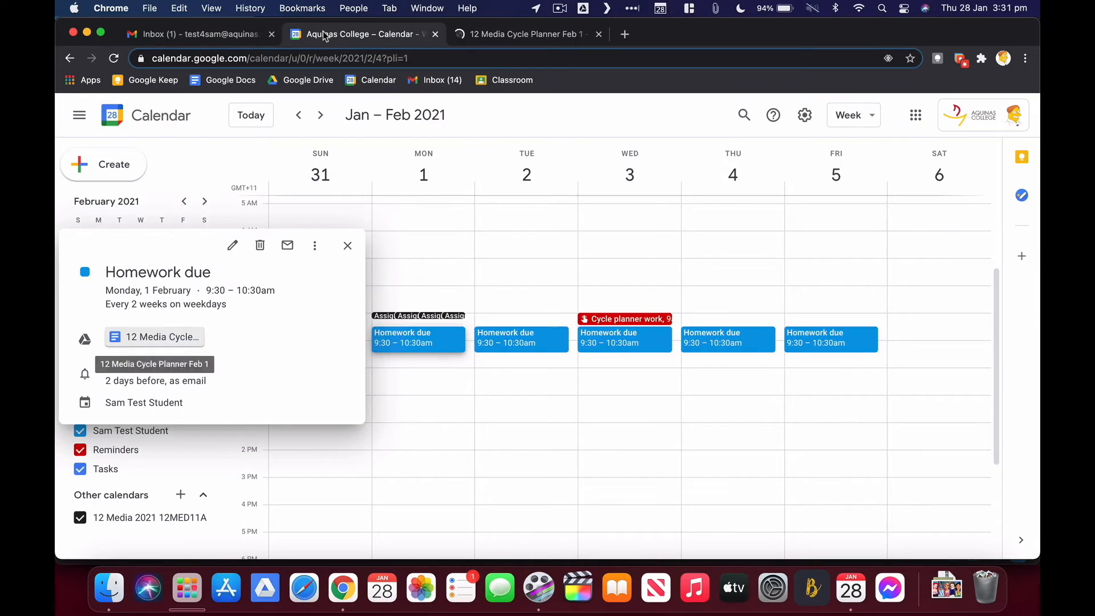
click(545, 243)
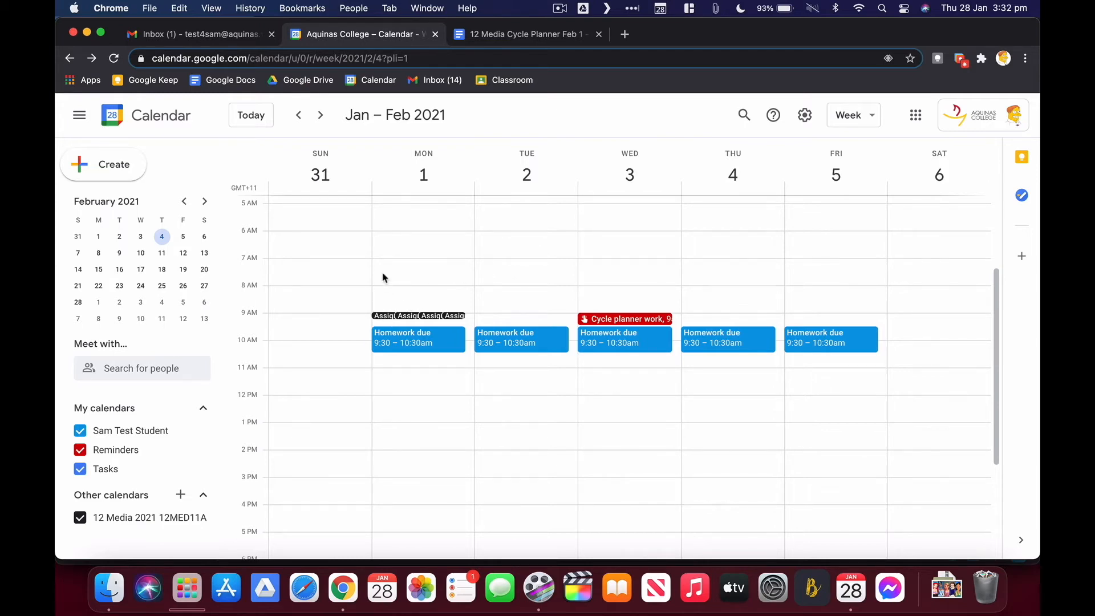
- Check Monday 1 February's assignments, open the Classroom link for Children of Men Analysis, and return to the calendar
click(455, 317)
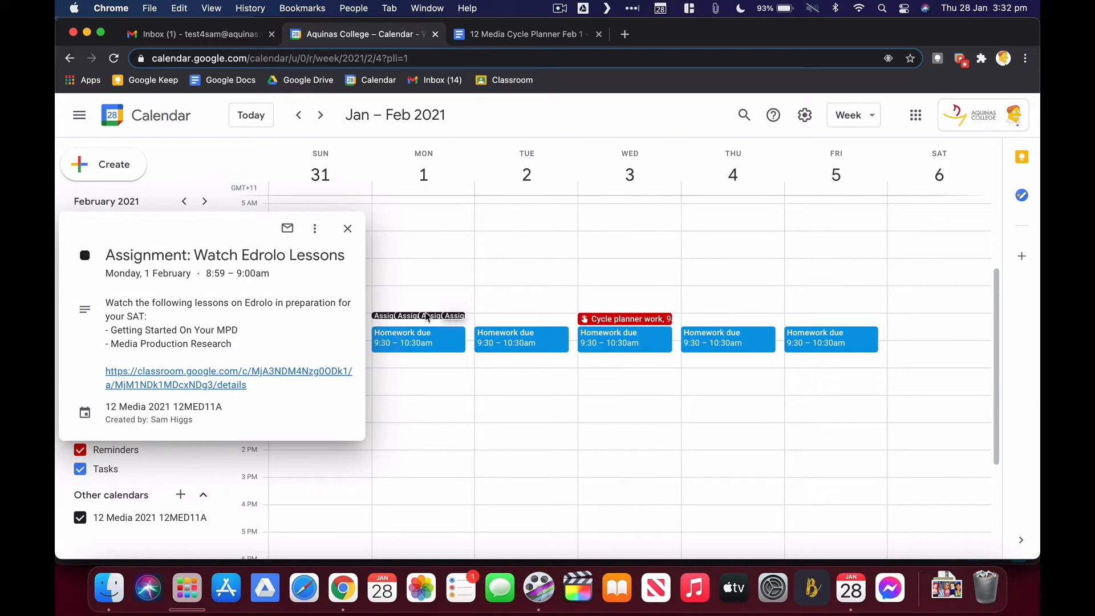
click(397, 298)
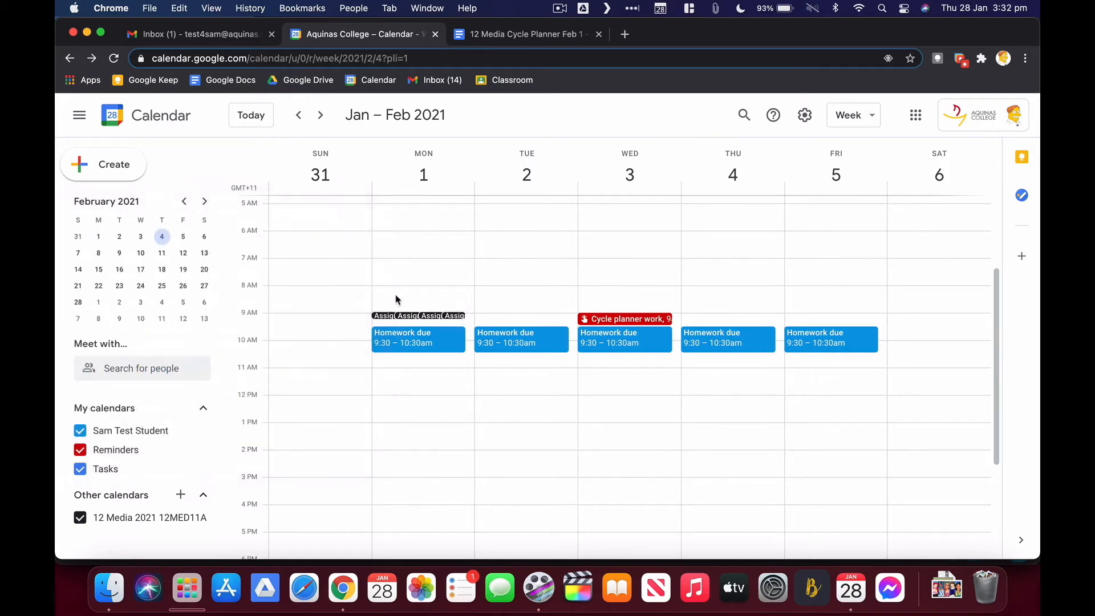
click(376, 317)
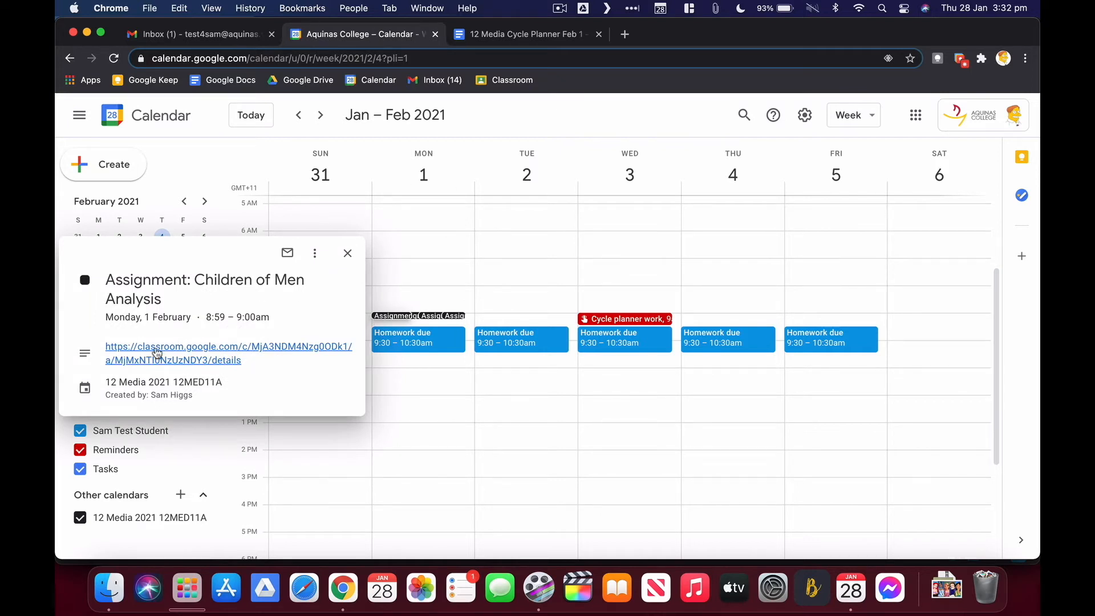
click(157, 353)
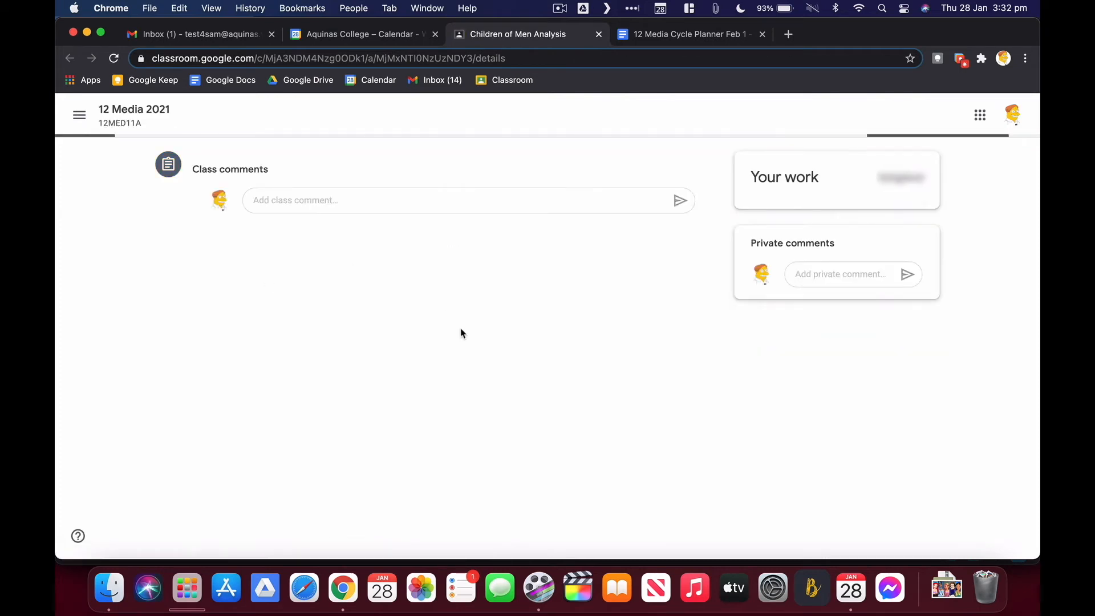
click(347, 38)
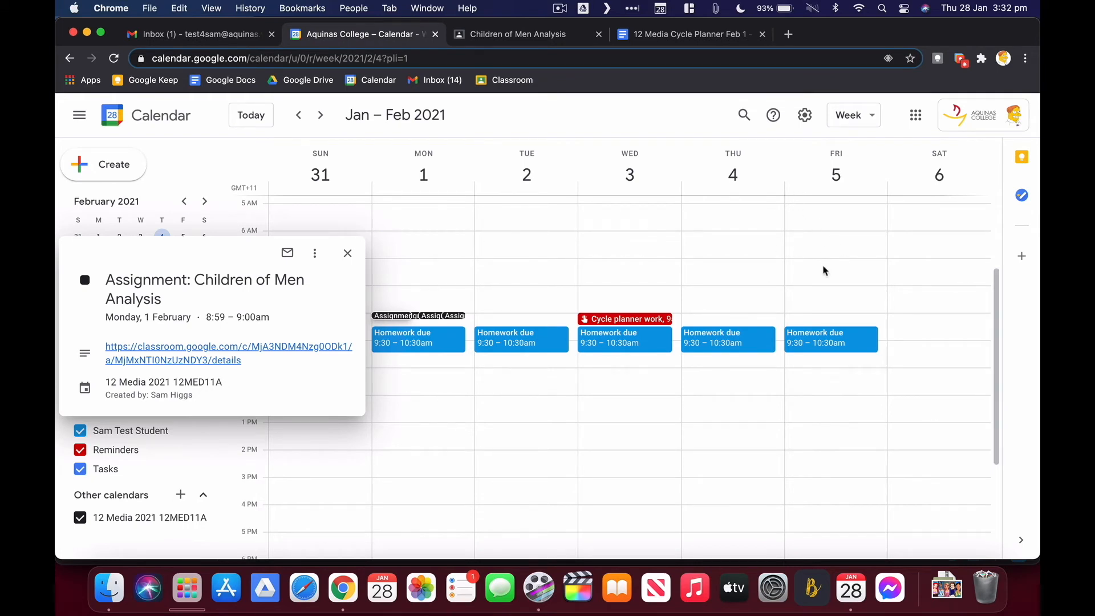
click(658, 131)
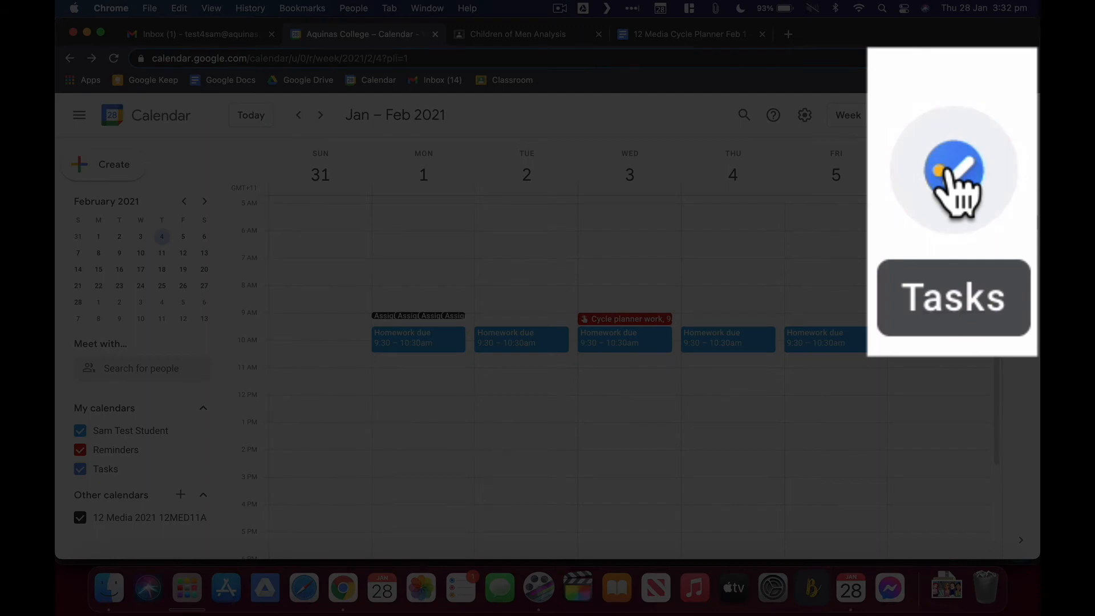
- Show the Tasks list beside the calendar, then switch to Gmail and show it there as well
click(1021, 195)
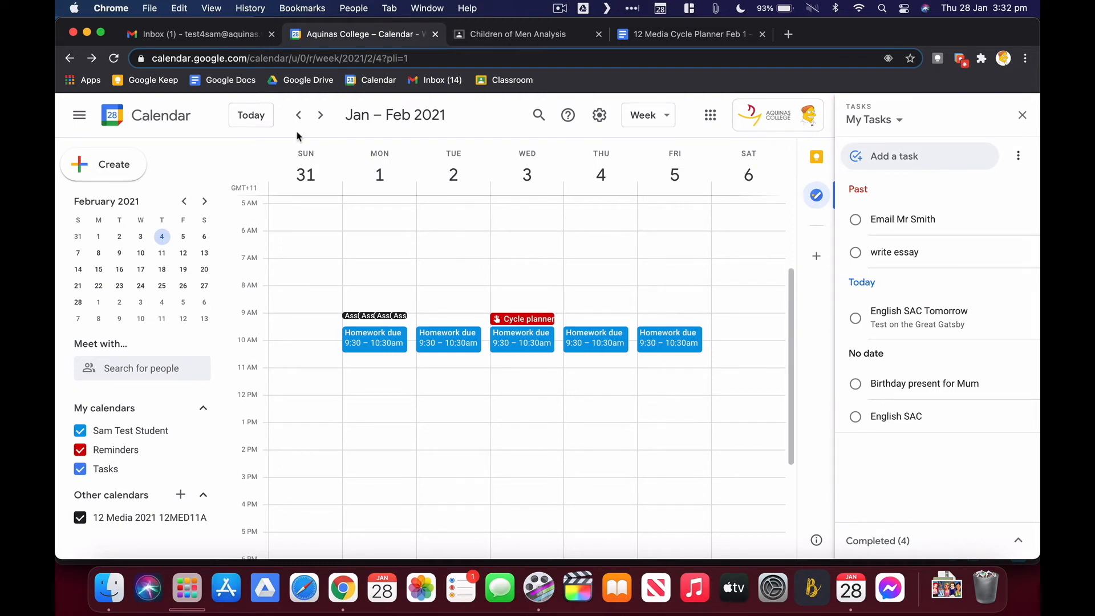
click(216, 33)
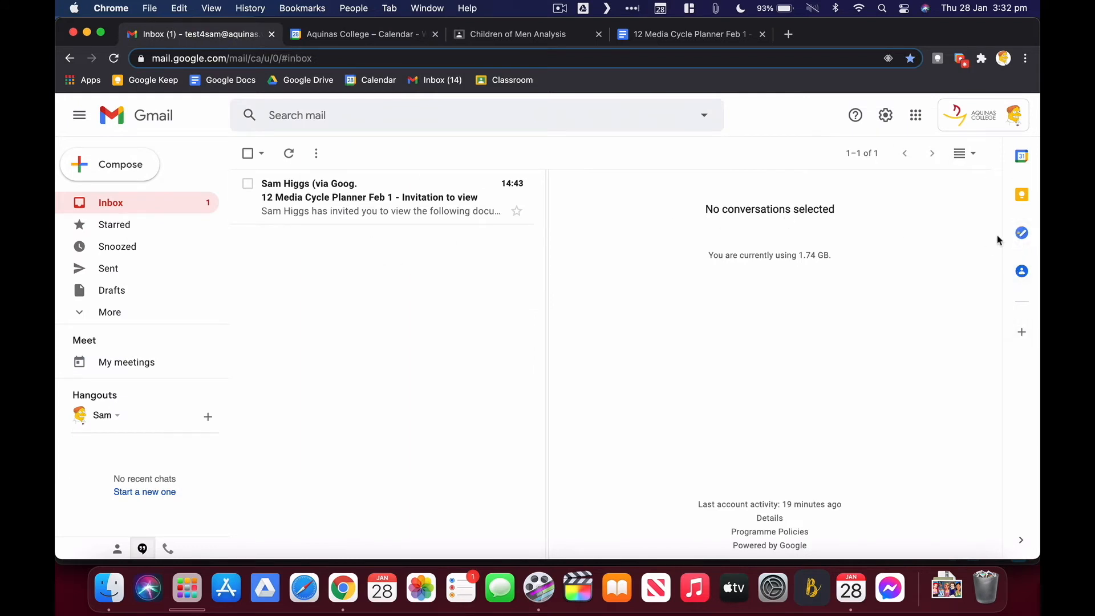
click(1021, 234)
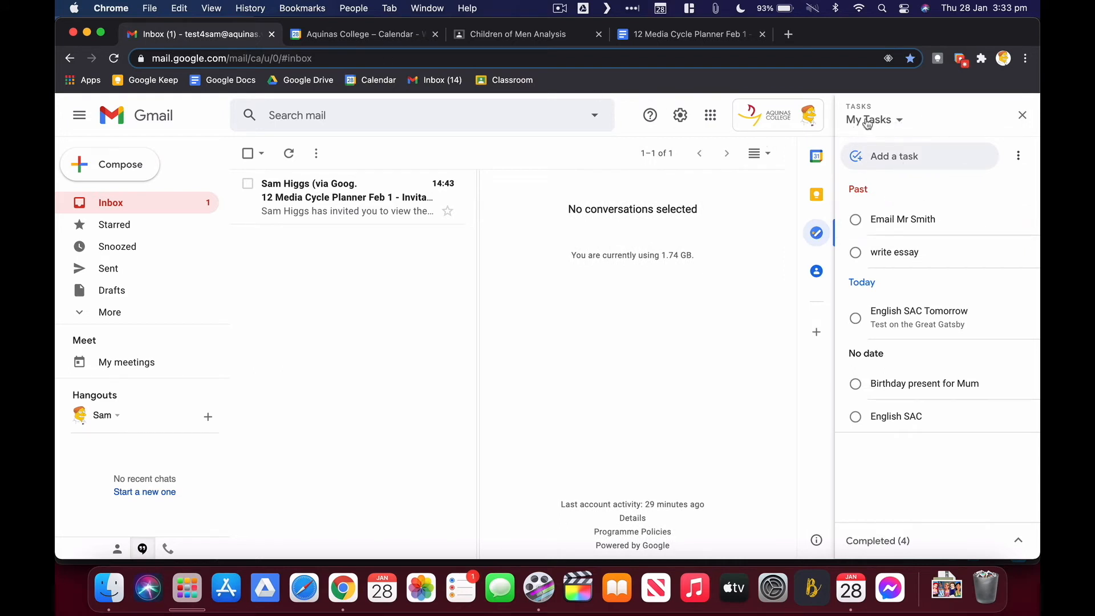
- Create a new task list named English
click(897, 121)
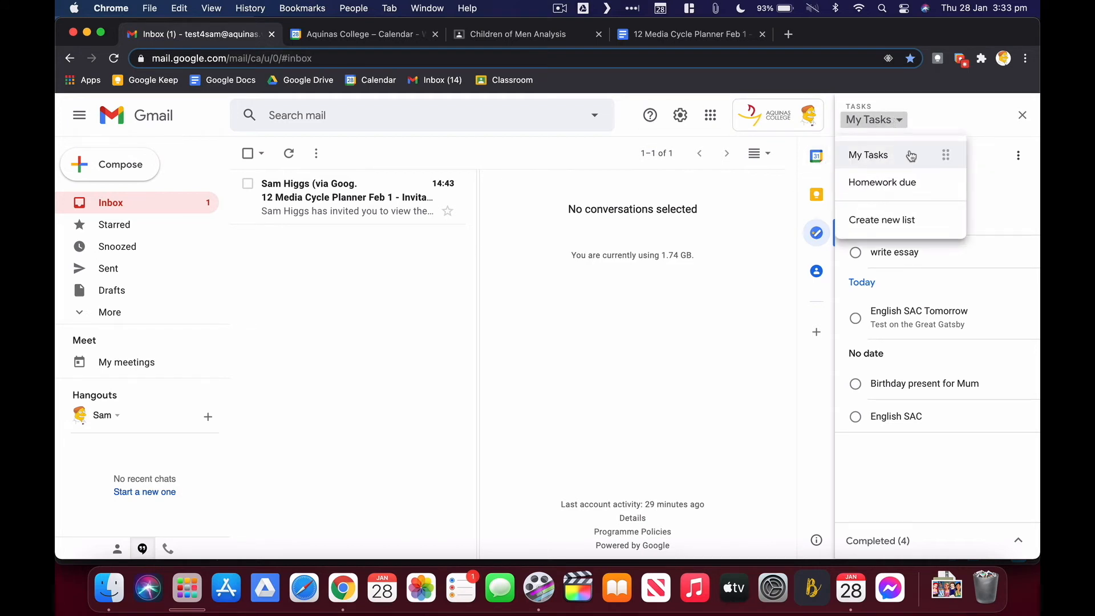
click(881, 220)
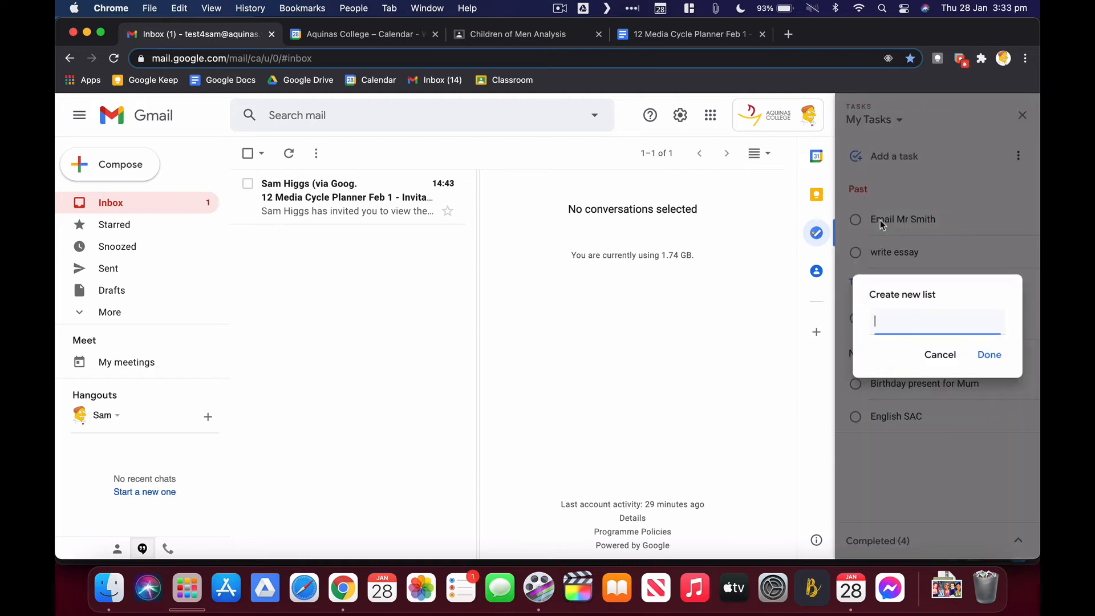
text(English)
click(989, 357)
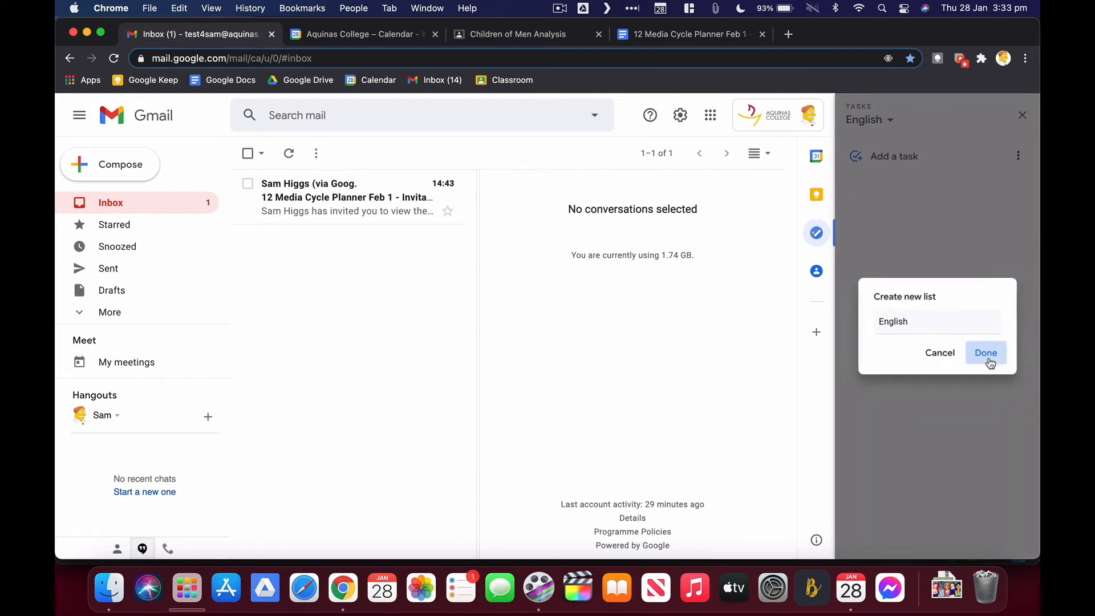
- Switch back to the My Tasks list and mark both tasks under Past as complete
click(888, 119)
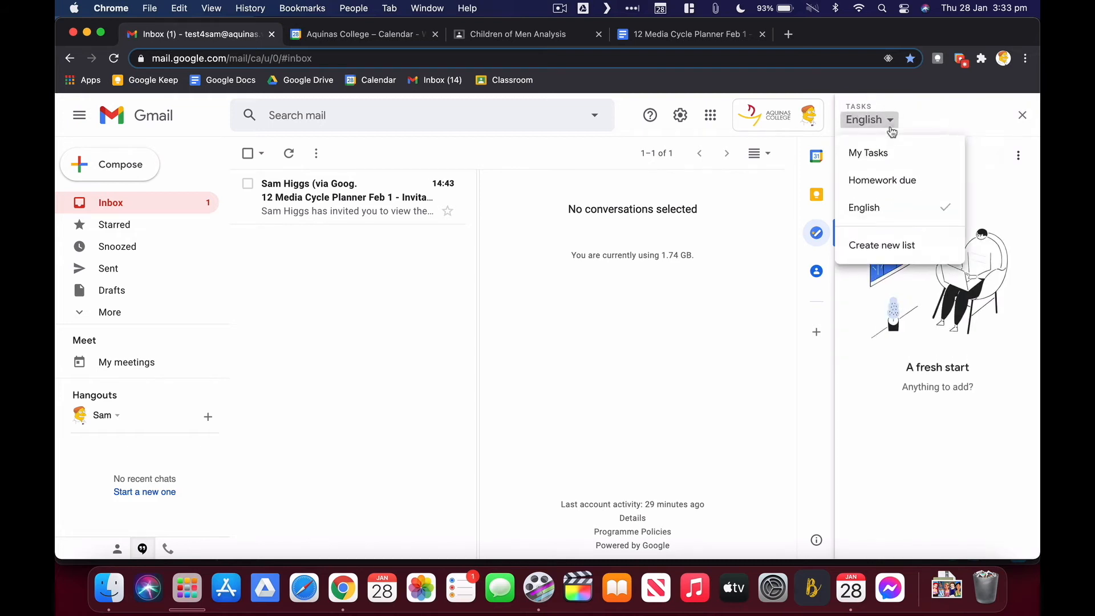
click(872, 155)
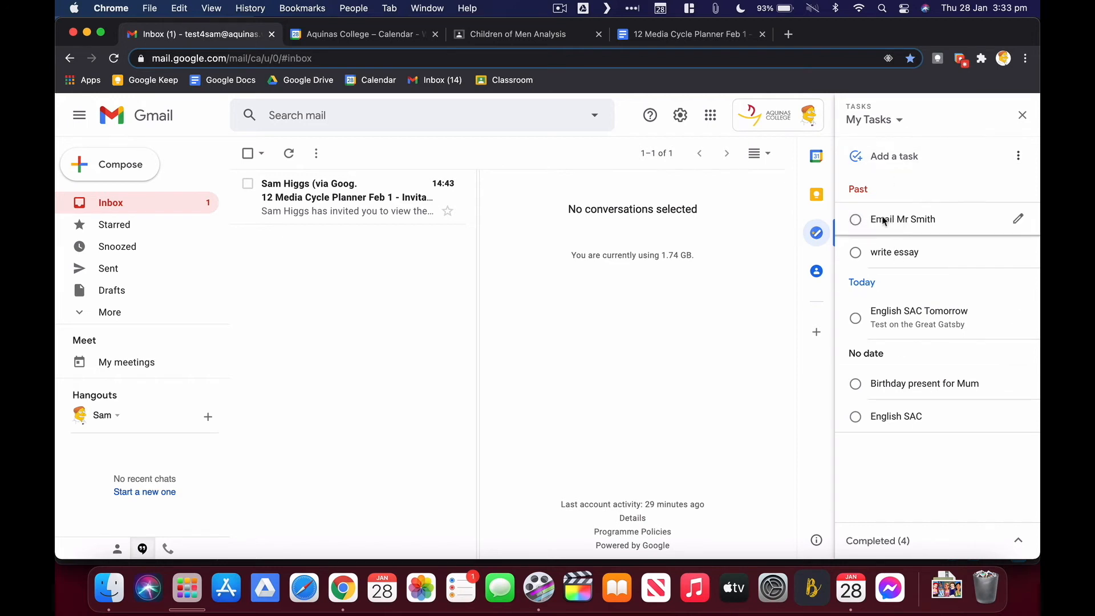
click(855, 219)
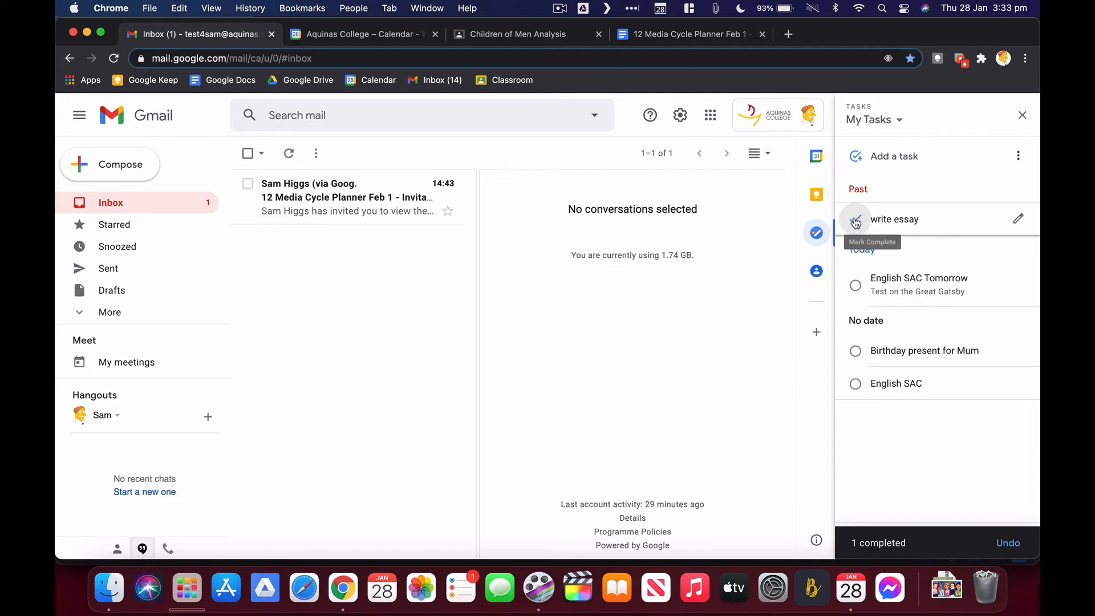
click(856, 220)
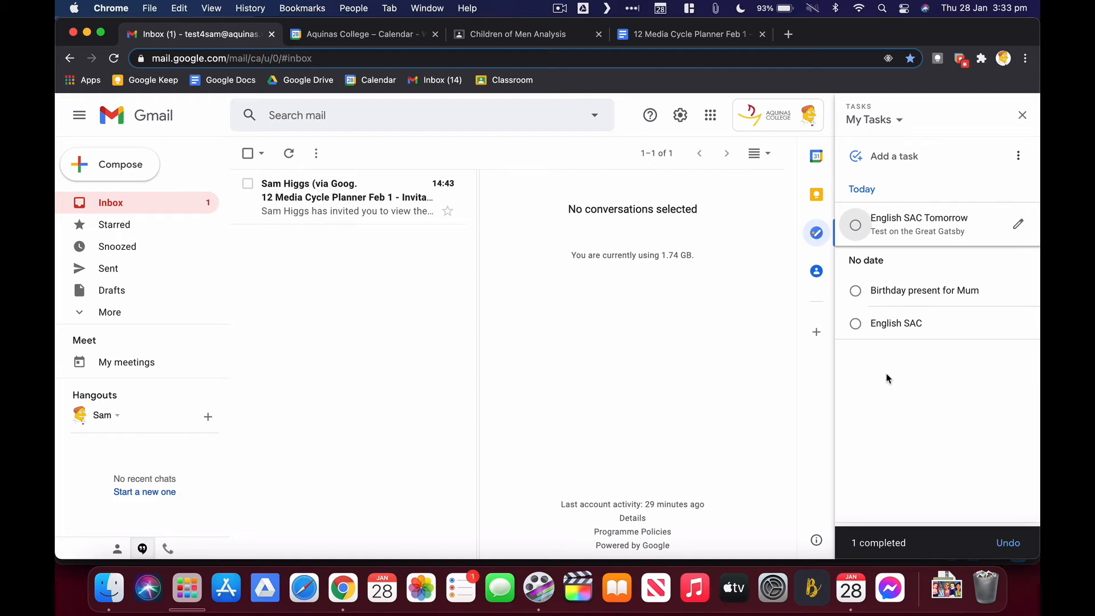
- Switch to Google Calendar and save a task titled English Homework in My Tasks for Monday 1 February 2021 at 11:00am
click(337, 34)
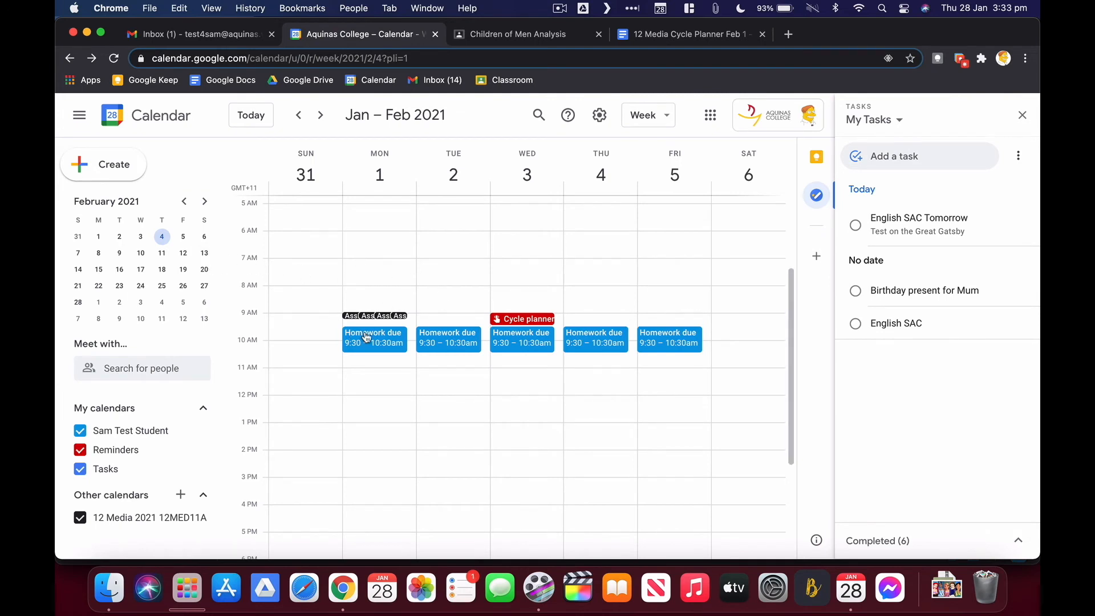
click(355, 376)
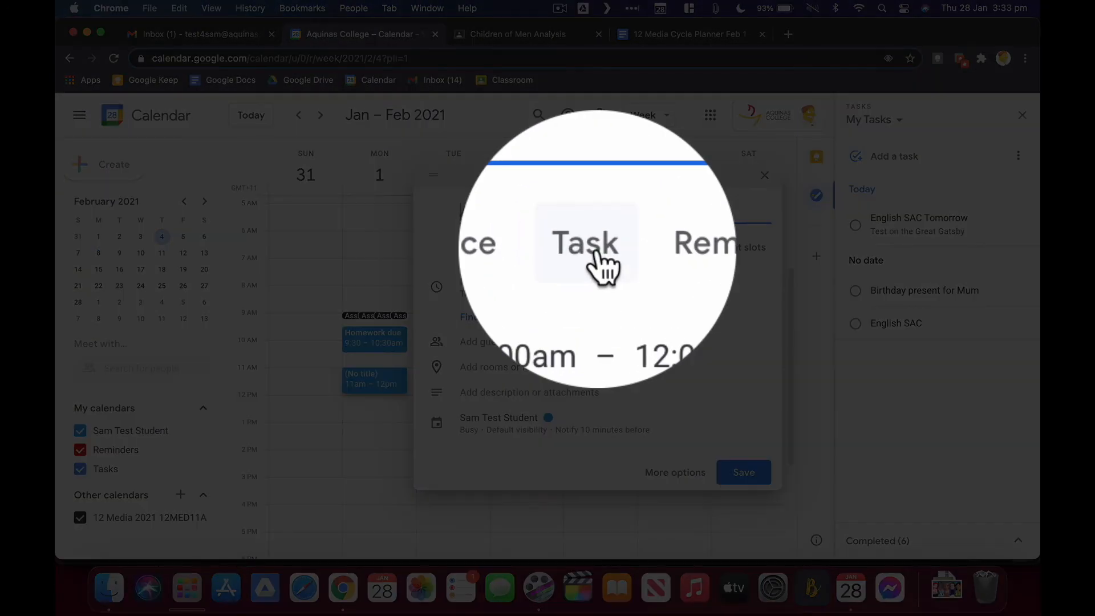
click(593, 248)
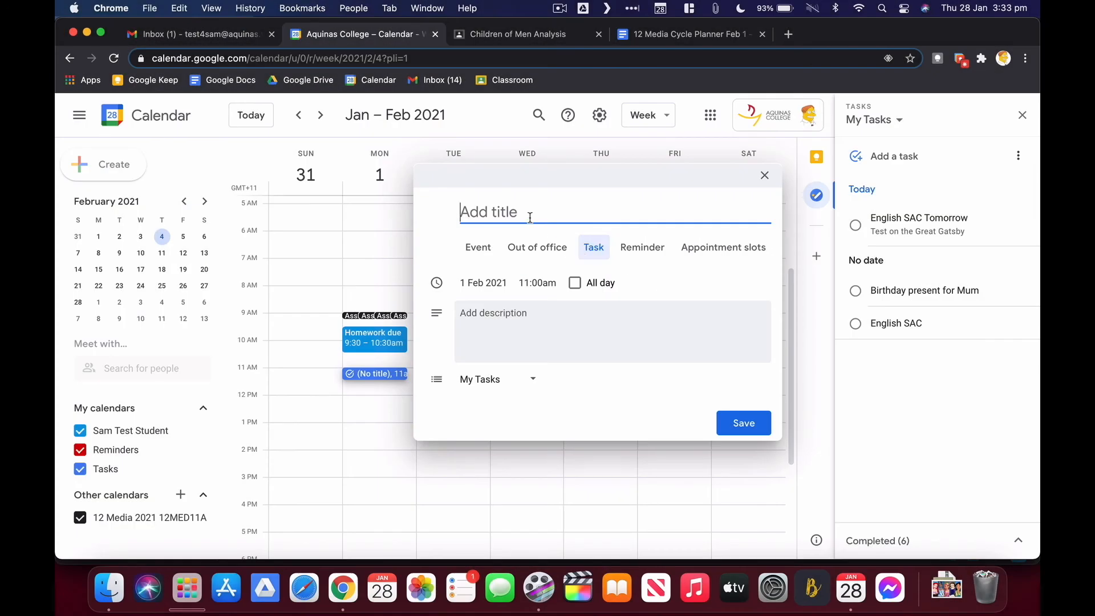
text(English Ho)
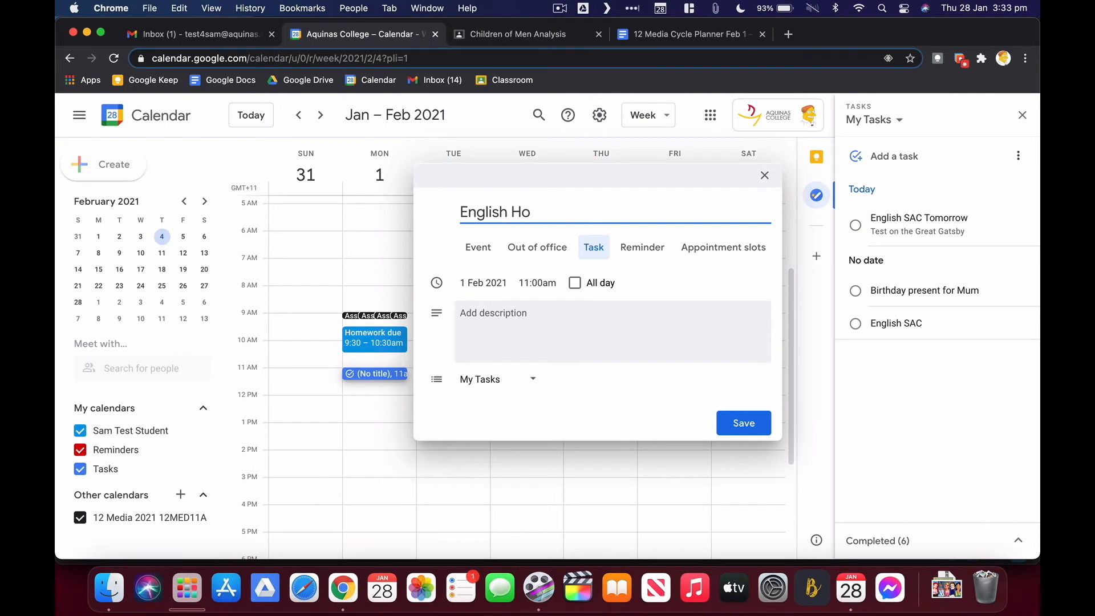
text(mework)
click(751, 431)
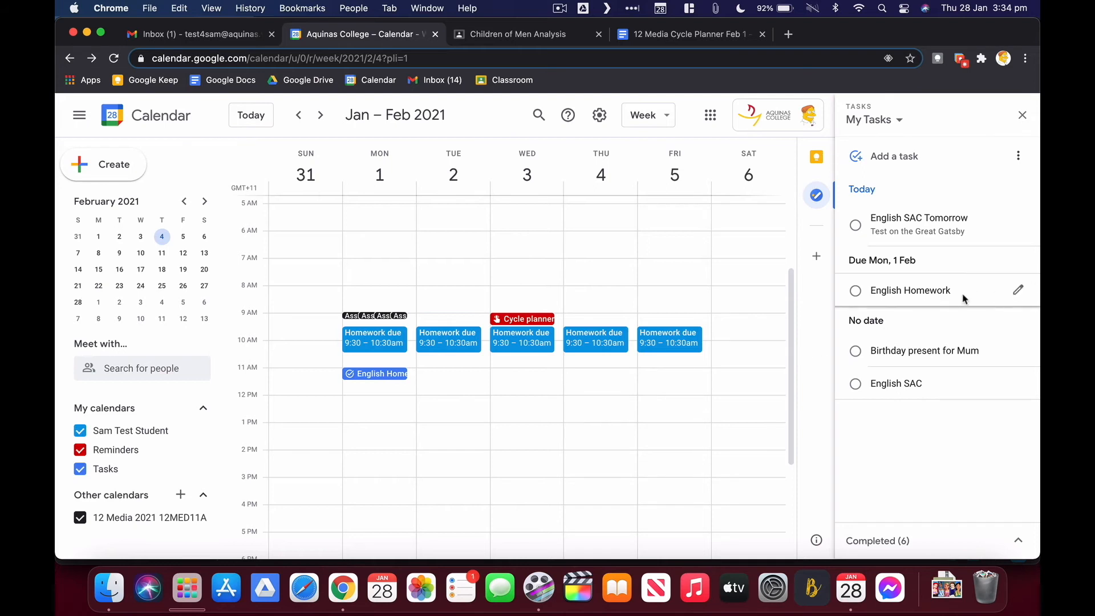
- Check the English Homework task's details in the Tasks list, then return to the list
click(1020, 291)
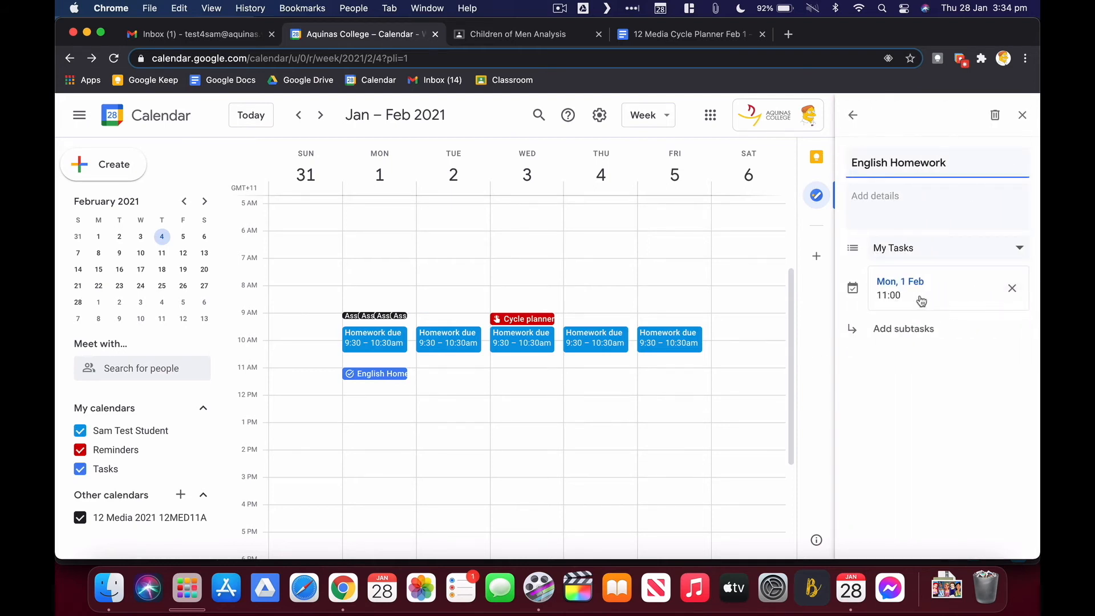
click(528, 442)
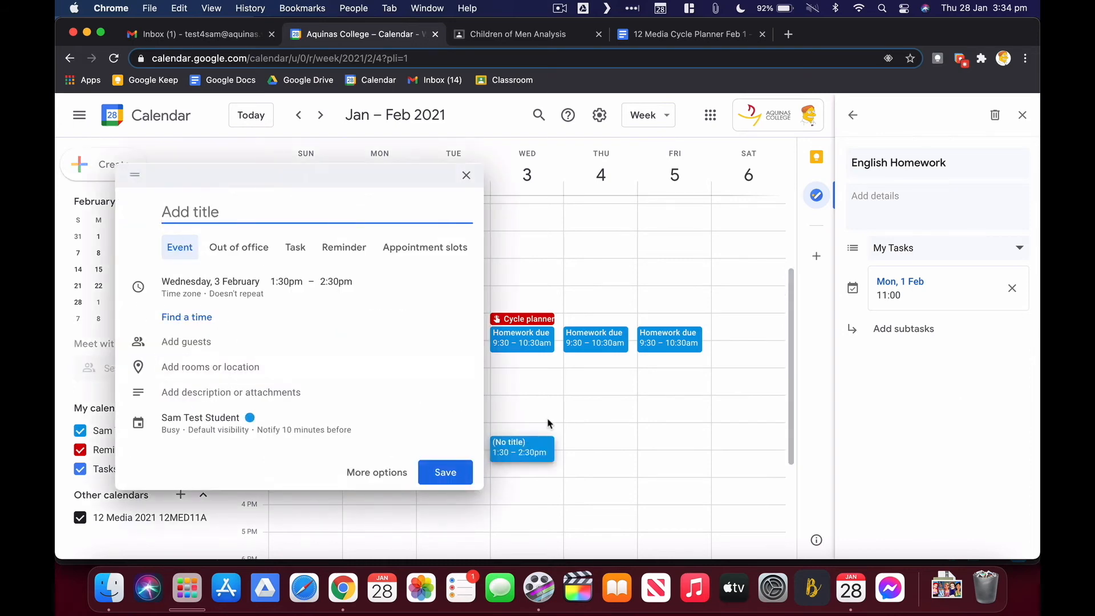
click(466, 175)
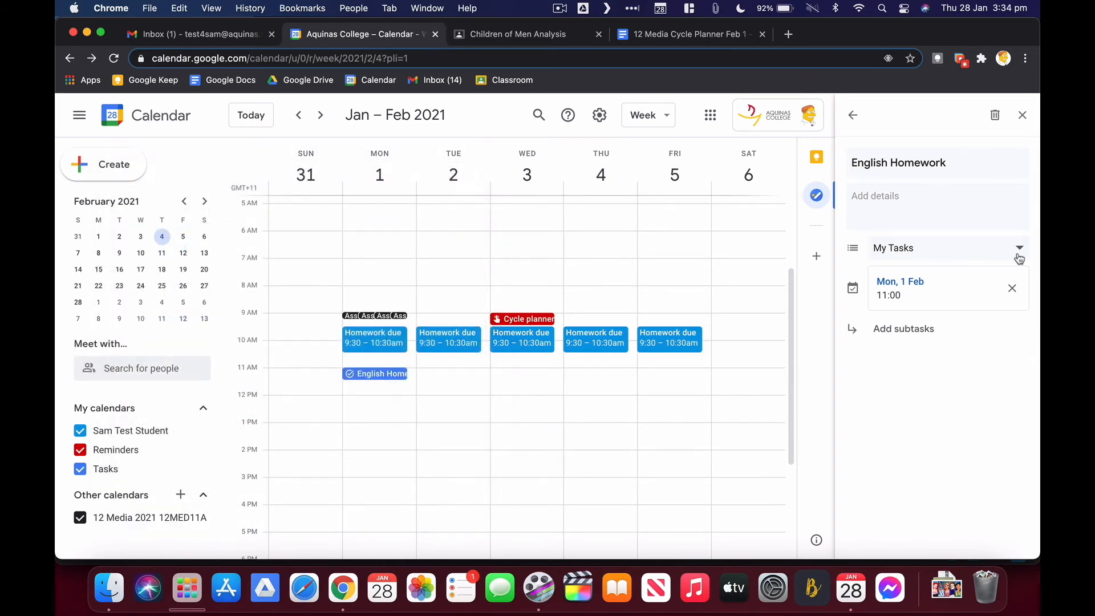
click(852, 115)
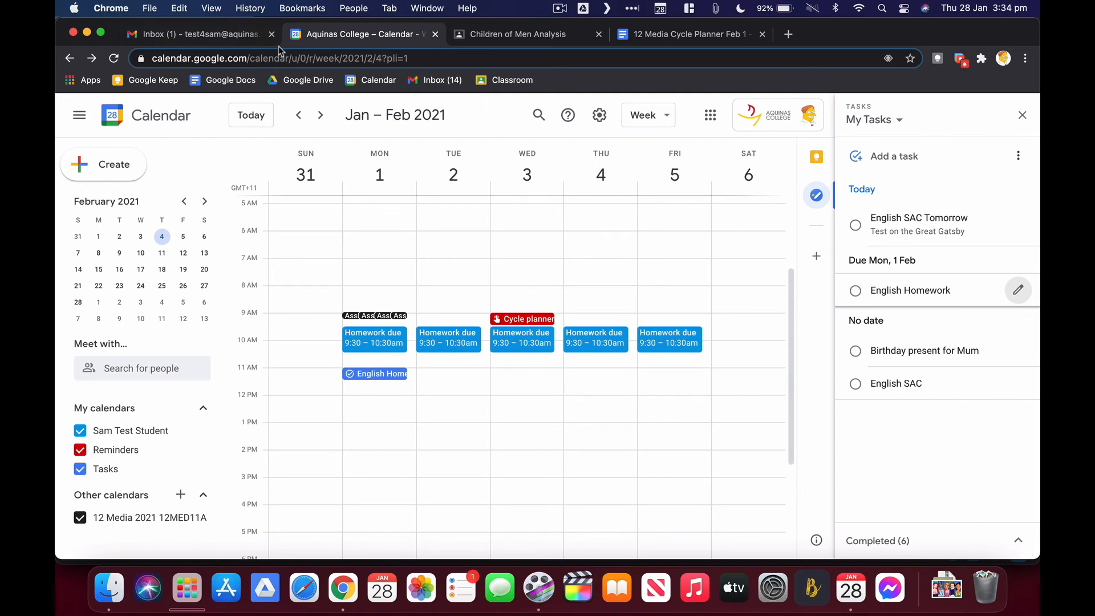
- In Gmail, add the 12 Media Cycle Planner Feb 1 invitation email to My Tasks, due 1 February 2021 at 09:00
click(183, 35)
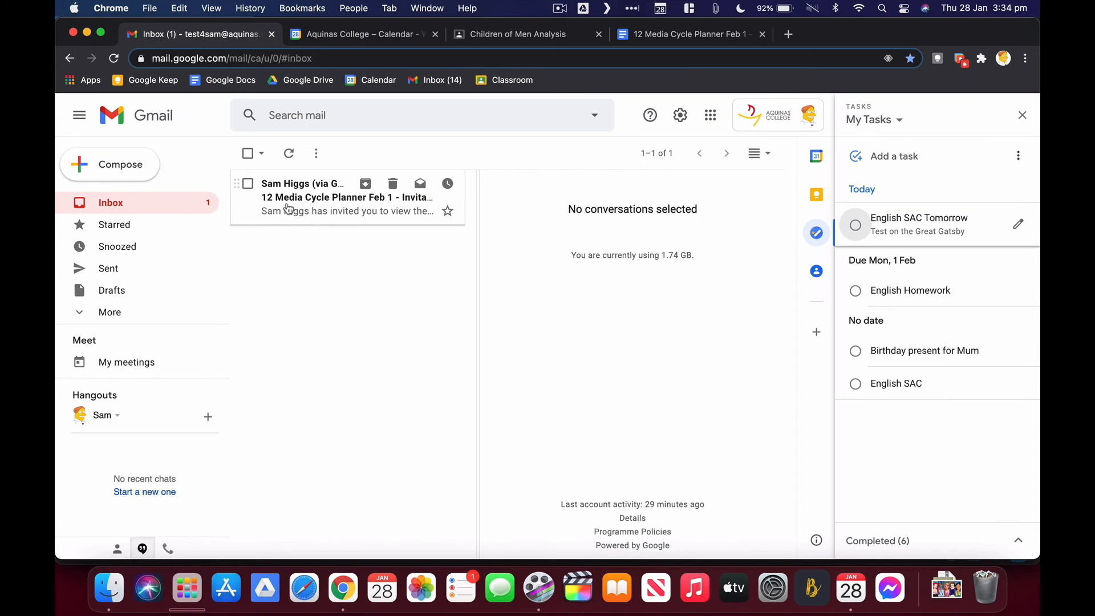
drag(288, 208, 889, 219)
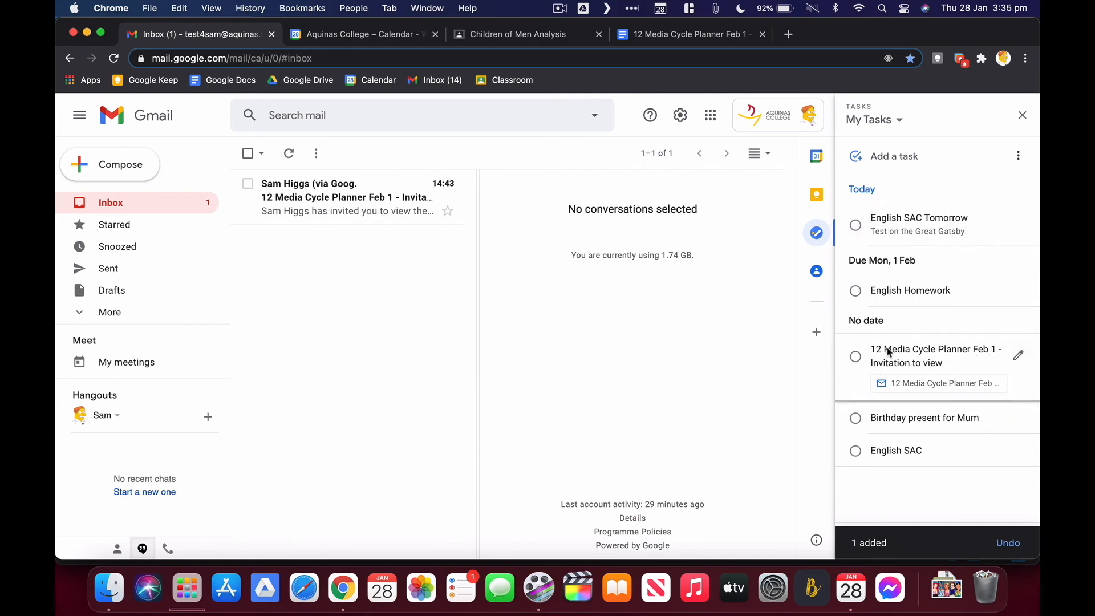
click(1018, 359)
click(906, 287)
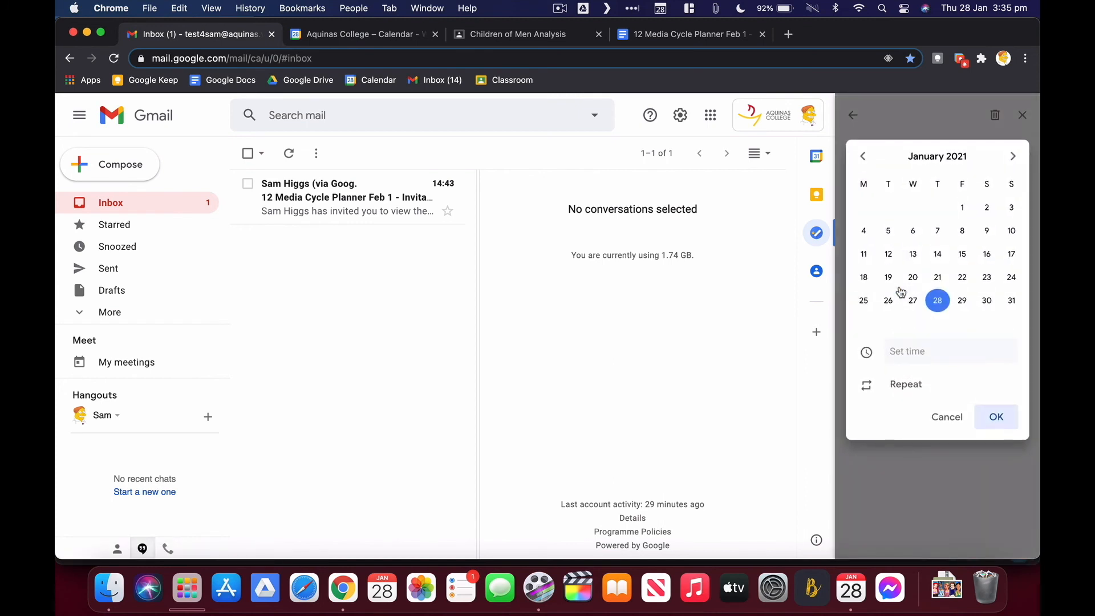
click(1013, 157)
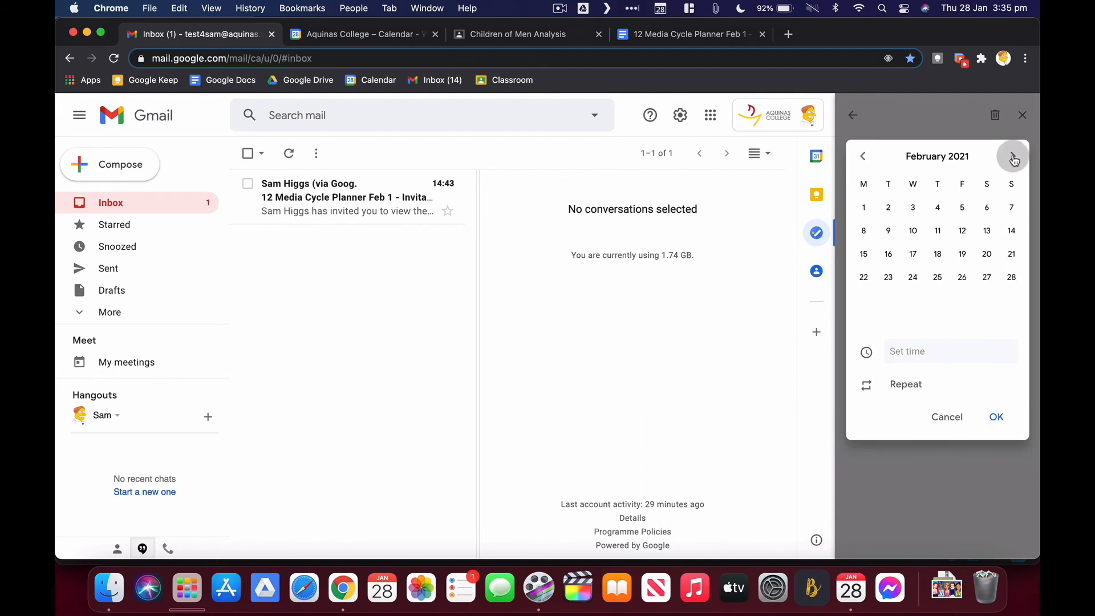
click(864, 208)
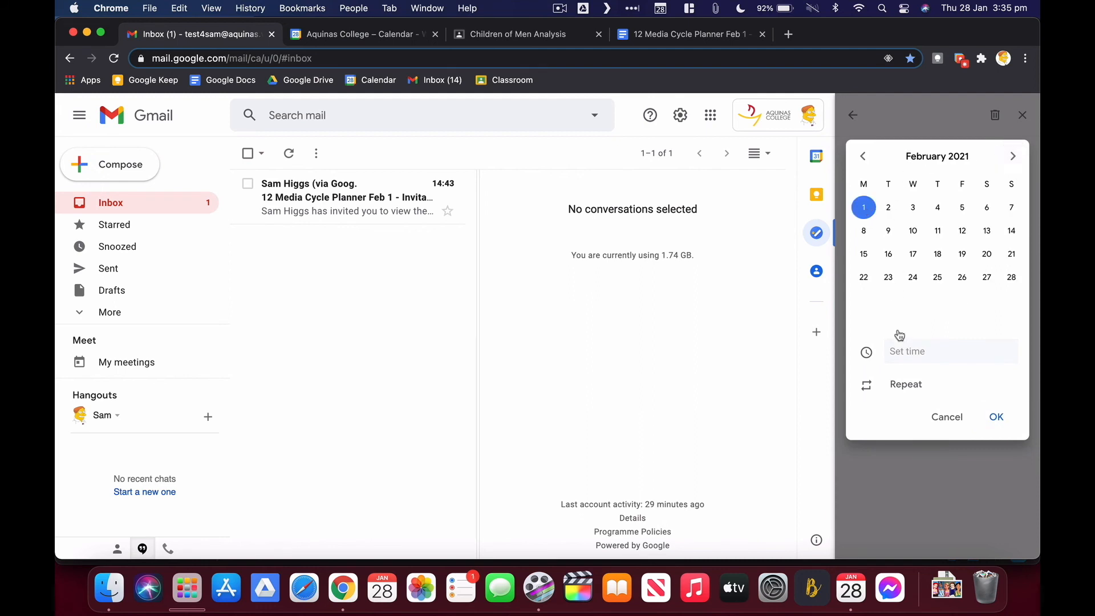
click(908, 352)
click(931, 175)
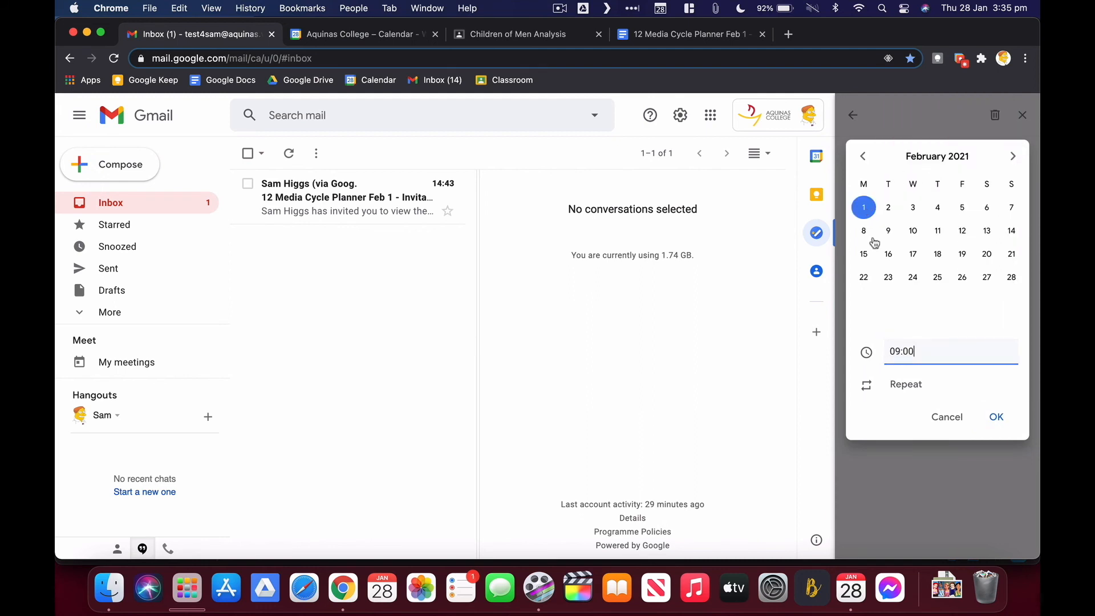
click(997, 417)
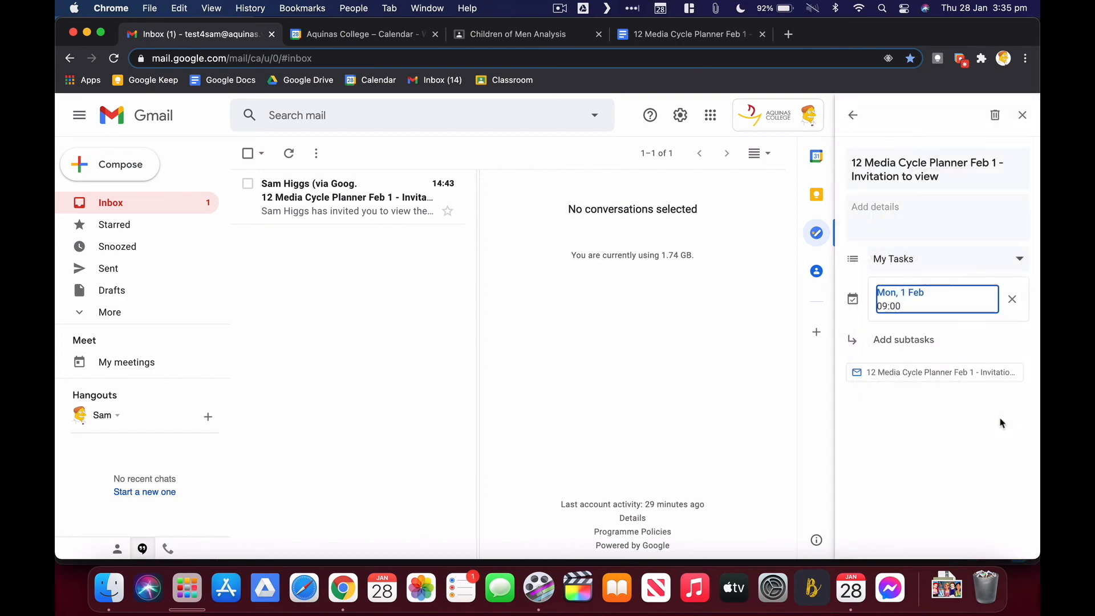
- Close Gmail's Tasks list, switch to Calendar, and move the 12 Media Cycle Planner task to 8:00am on Monday 1 February
click(1022, 115)
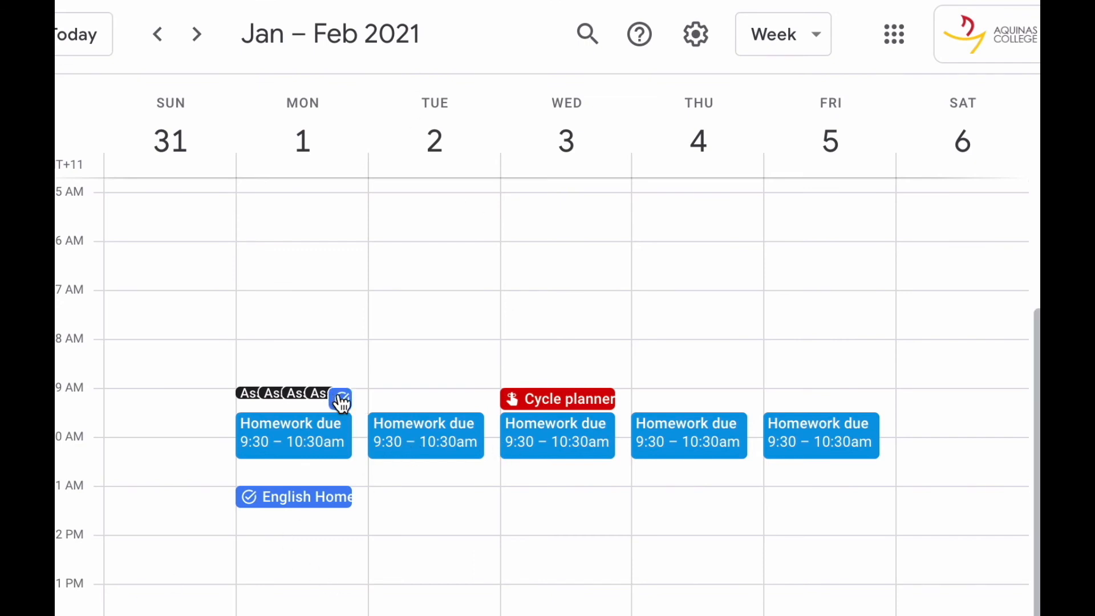
drag(342, 402, 285, 354)
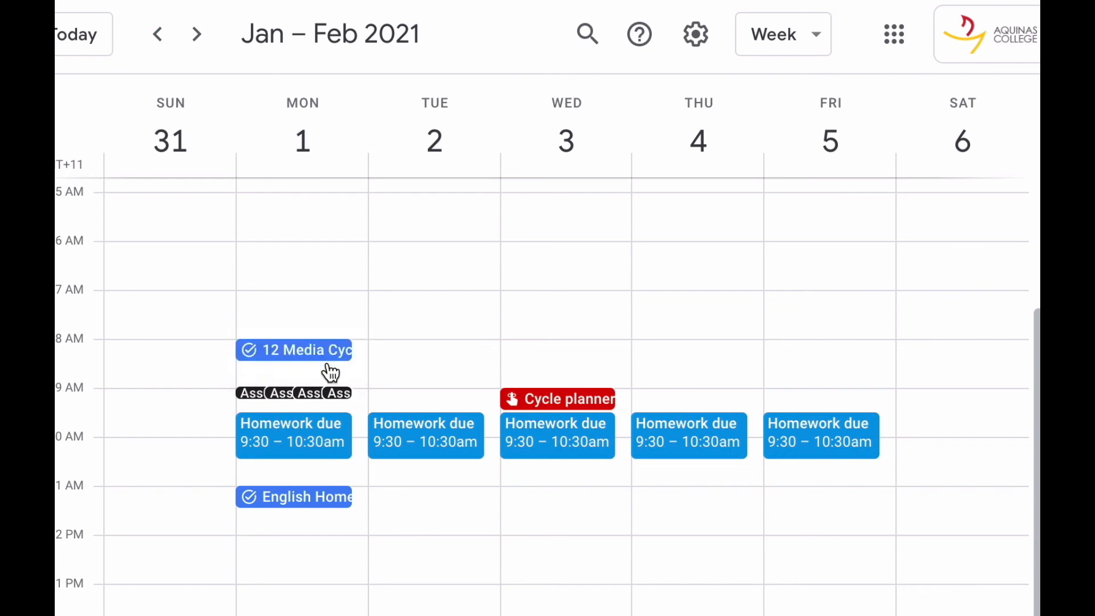
- View the email related to the 12 Media Cycle Planner task and open its linked planner document
click(292, 357)
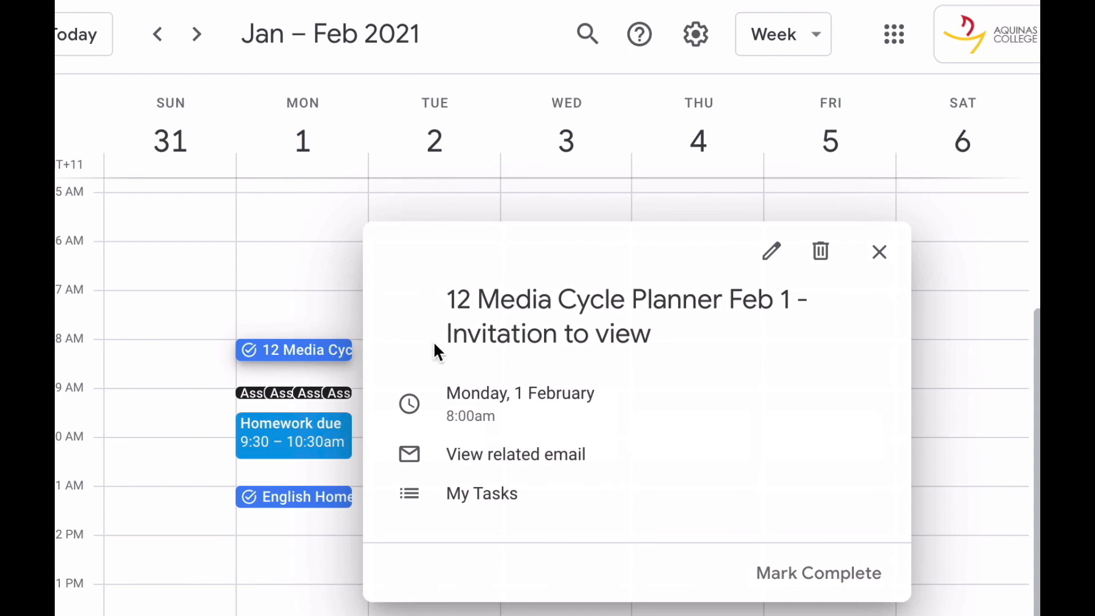
click(529, 456)
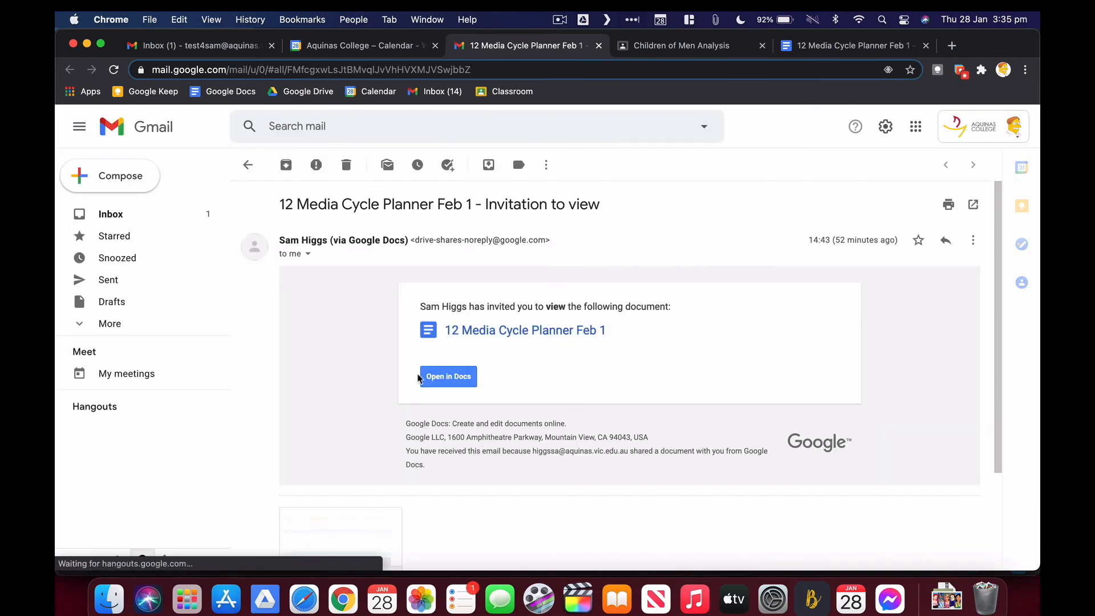
scroll(433, 377, down, 3)
click(329, 407)
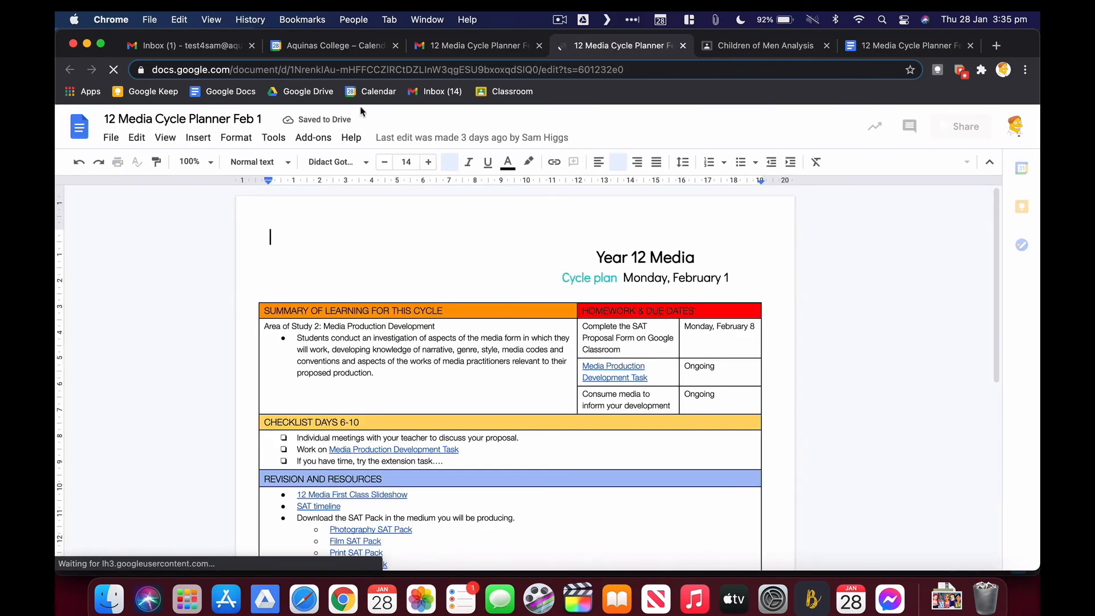
- Return to the calendar and close both the Tasks list and the planner task's details
click(328, 47)
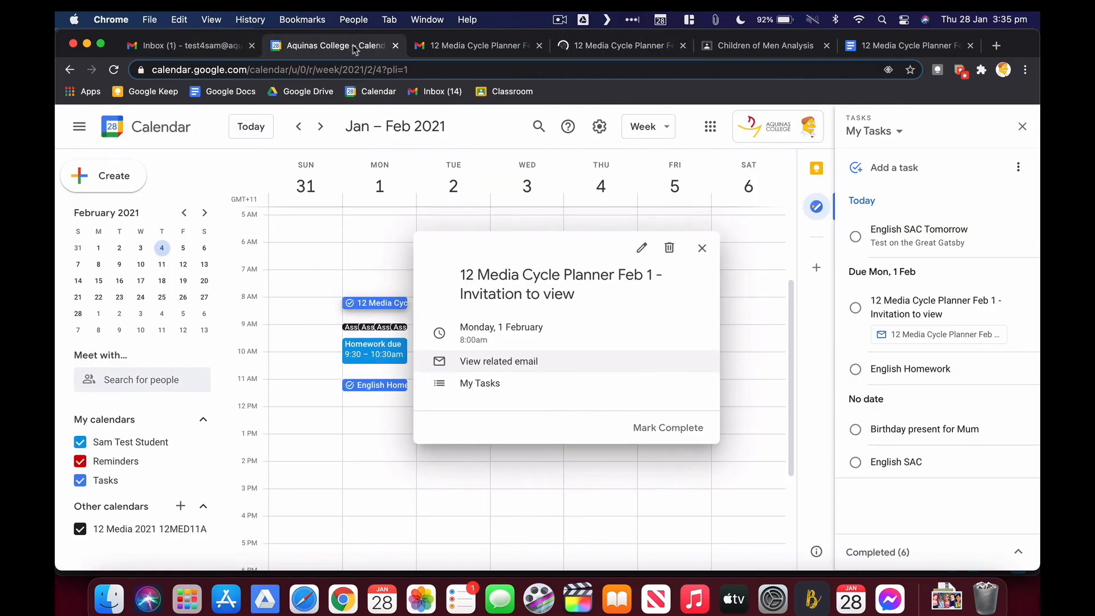
click(1022, 127)
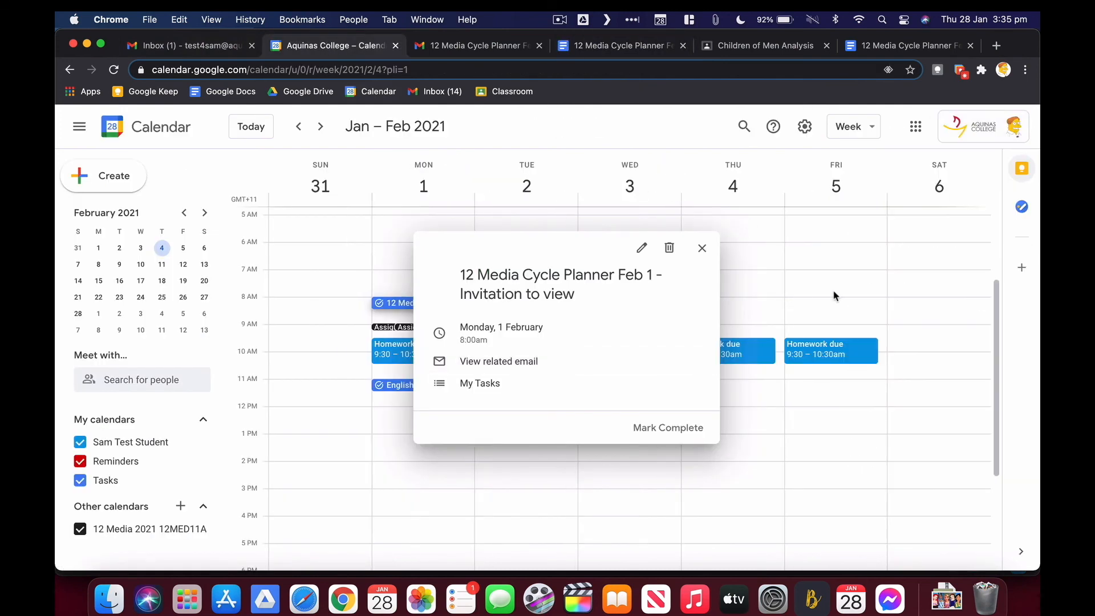
click(702, 248)
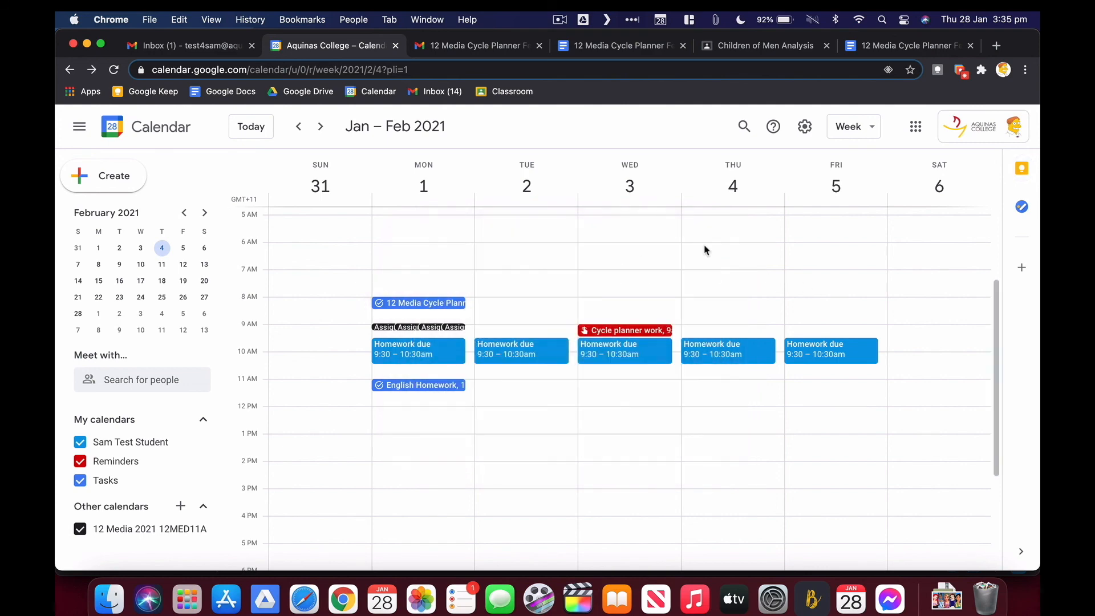